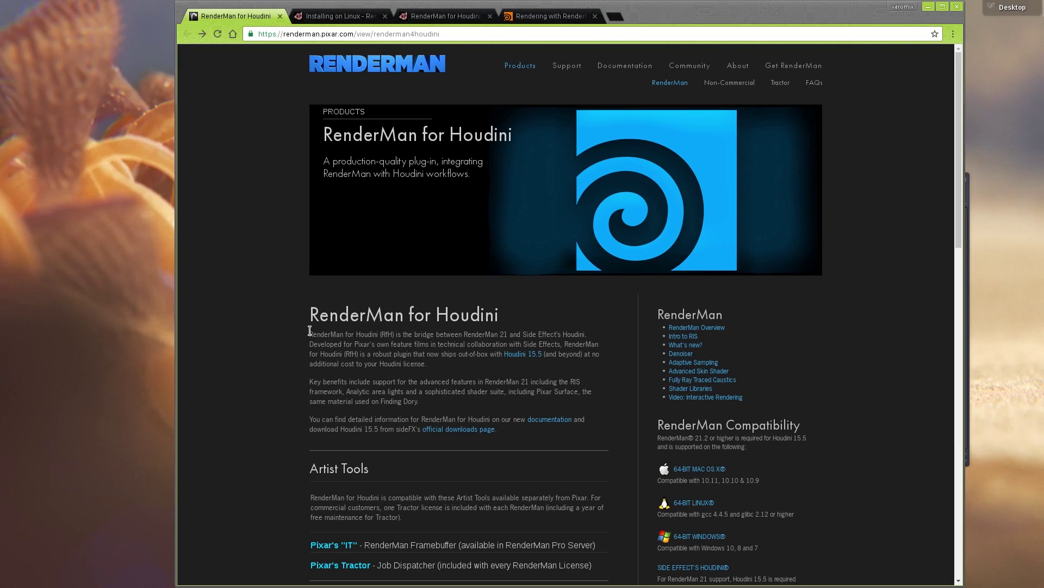
- Highlight the notes on bridging RenderMan and Houdini and on needing no extra Houdini license
{"action": "left_click_drag", "start_coordinate": [414, 333], "coordinate": [483, 334]}
{"action": "left_click", "coordinate": [521, 334]}
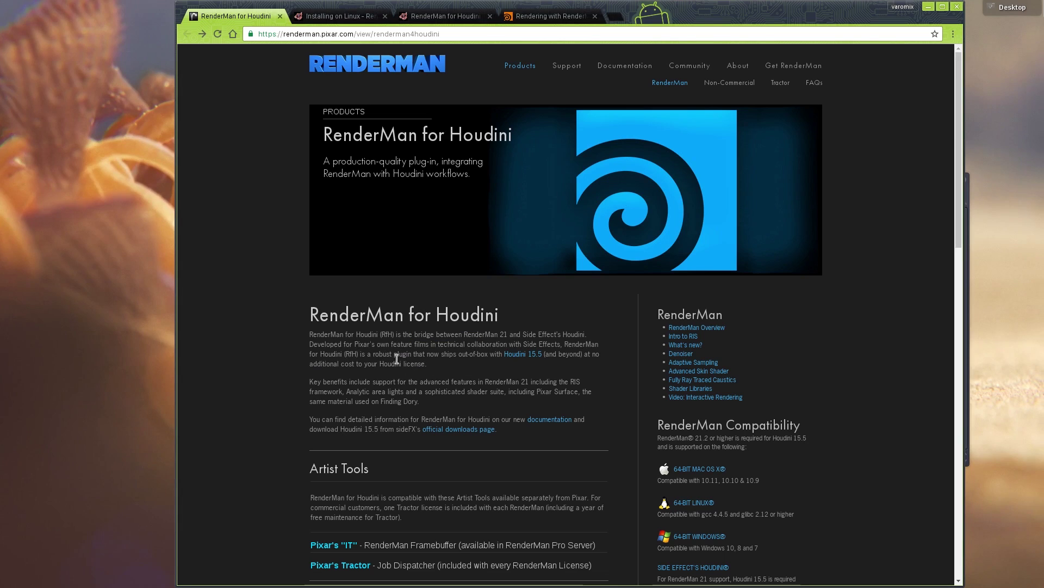
{"action": "scroll", "coordinate": [397, 359], "scroll_direction": "down", "scroll_amount": 3}
{"action": "left_click_drag", "start_coordinate": [444, 267], "coordinate": [473, 267]}
{"action": "left_click_drag", "start_coordinate": [305, 281], "coordinate": [338, 278]}
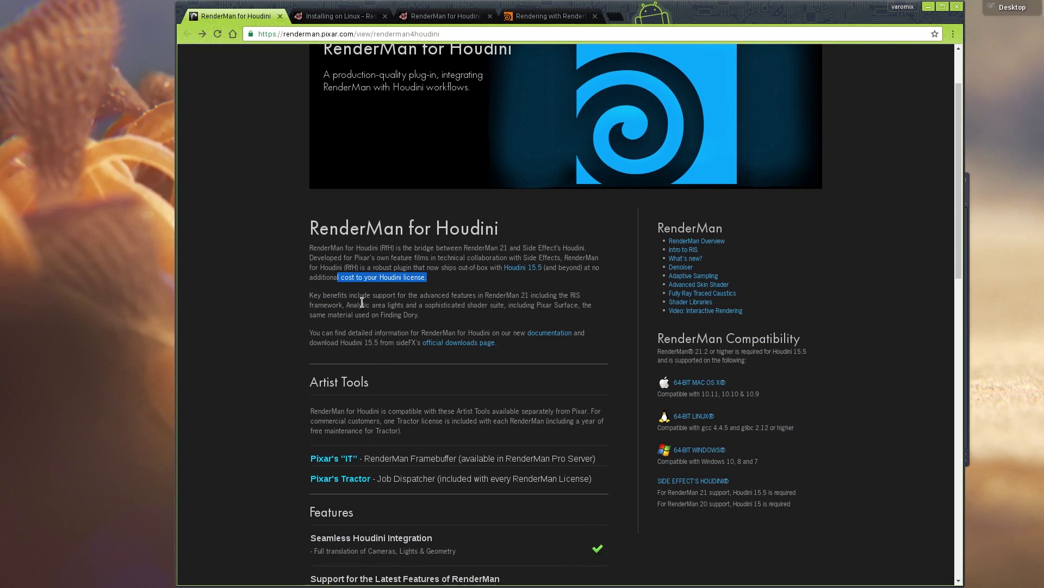
- Scroll the feature table, highlighting rows and the Interactive Shading and Lighting in-development note
{"action": "scroll", "coordinate": [381, 300], "scroll_direction": "down", "scroll_amount": 8}
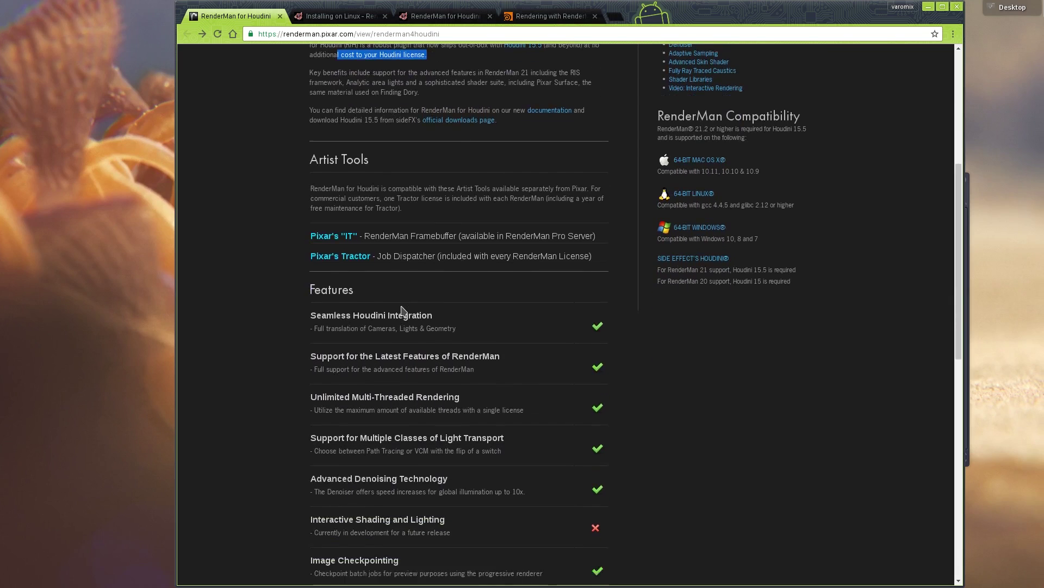
{"action": "scroll", "coordinate": [401, 310], "scroll_direction": "down", "scroll_amount": 2}
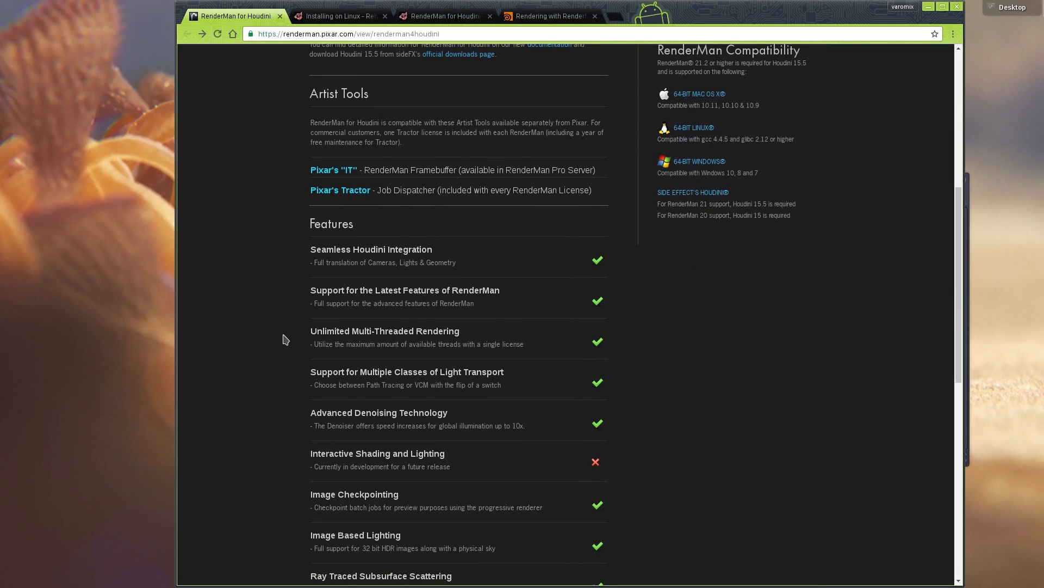
{"action": "scroll", "coordinate": [283, 339], "scroll_direction": "down", "scroll_amount": 4}
{"action": "scroll", "coordinate": [280, 338], "scroll_direction": "down", "scroll_amount": 7}
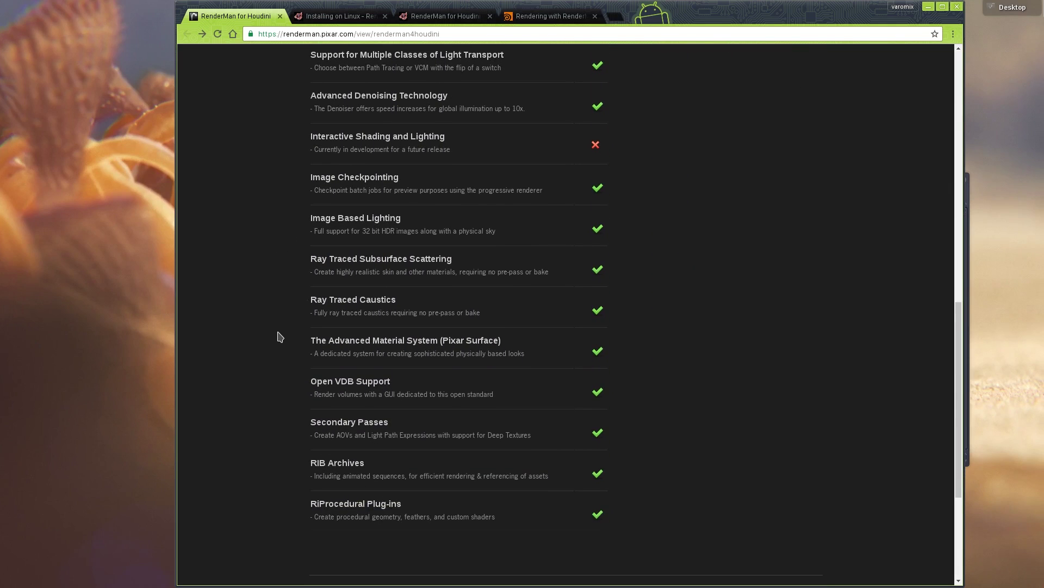
{"action": "scroll", "coordinate": [280, 337], "scroll_direction": "up", "scroll_amount": 3}
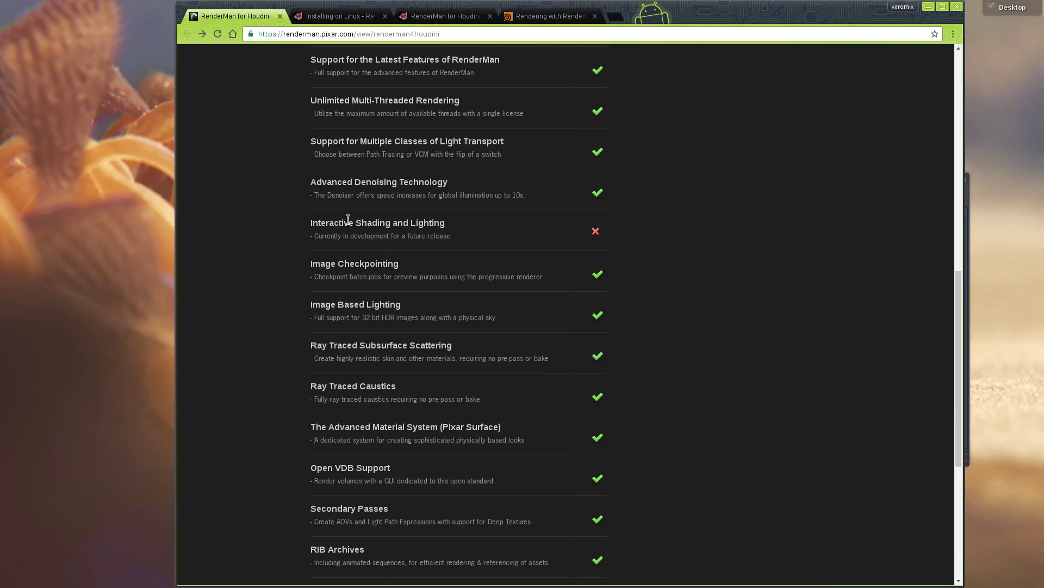
{"action": "left_click_drag", "start_coordinate": [359, 222], "coordinate": [664, 221]}
{"action": "left_click_drag", "start_coordinate": [314, 236], "coordinate": [468, 234]}
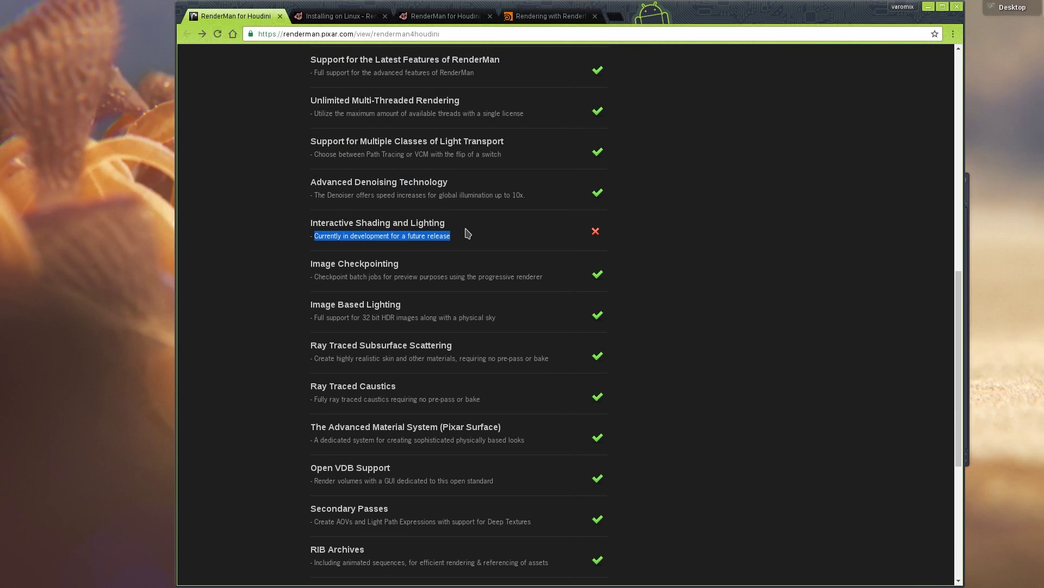
{"action": "left_click", "coordinate": [417, 258]}
{"action": "scroll", "coordinate": [478, 257], "scroll_direction": "up", "scroll_amount": 9}
{"action": "scroll", "coordinate": [466, 284], "scroll_direction": "down", "scroll_amount": 12}
{"action": "scroll", "coordinate": [427, 419], "scroll_direction": "down", "scroll_amount": 3}
{"action": "scroll", "coordinate": [436, 397], "scroll_direction": "up", "scroll_amount": 15}
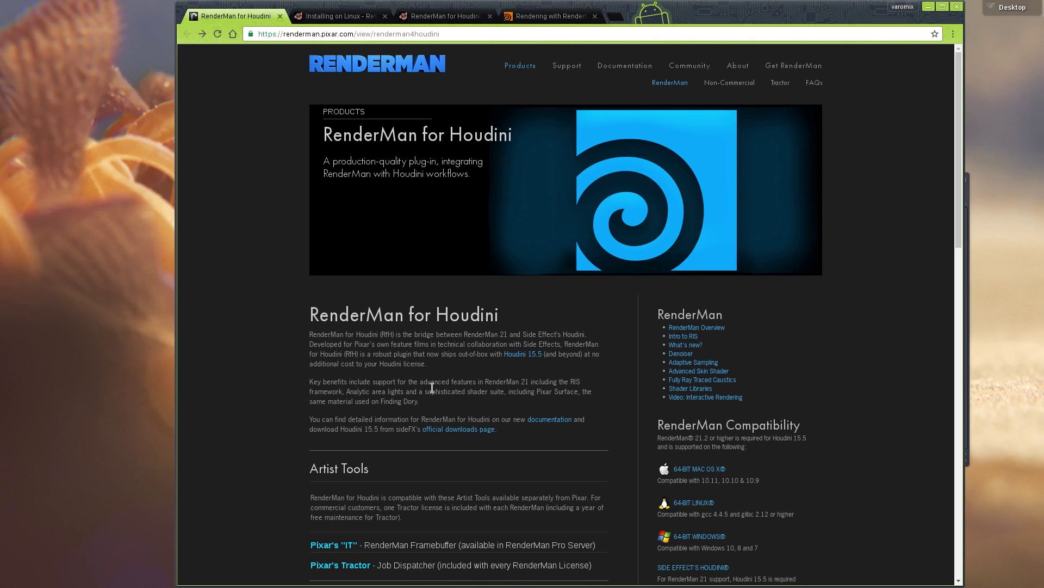
- Open the Free Non-Commercial RenderMan page, visit the RenderMan product page, then go back
{"action": "left_click", "coordinate": [728, 86]}
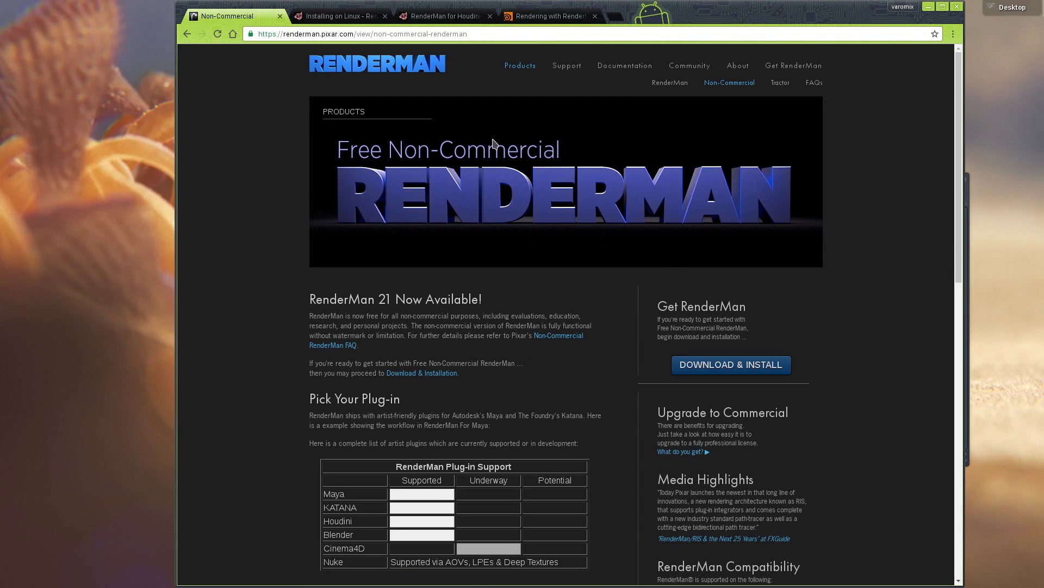
{"action": "scroll", "coordinate": [577, 336], "scroll_direction": "down", "scroll_amount": 1}
{"action": "scroll", "coordinate": [576, 336], "scroll_direction": "up", "scroll_amount": 1}
{"action": "mouse_move", "coordinate": [671, 82]}
{"action": "left_click", "coordinate": [655, 192]}
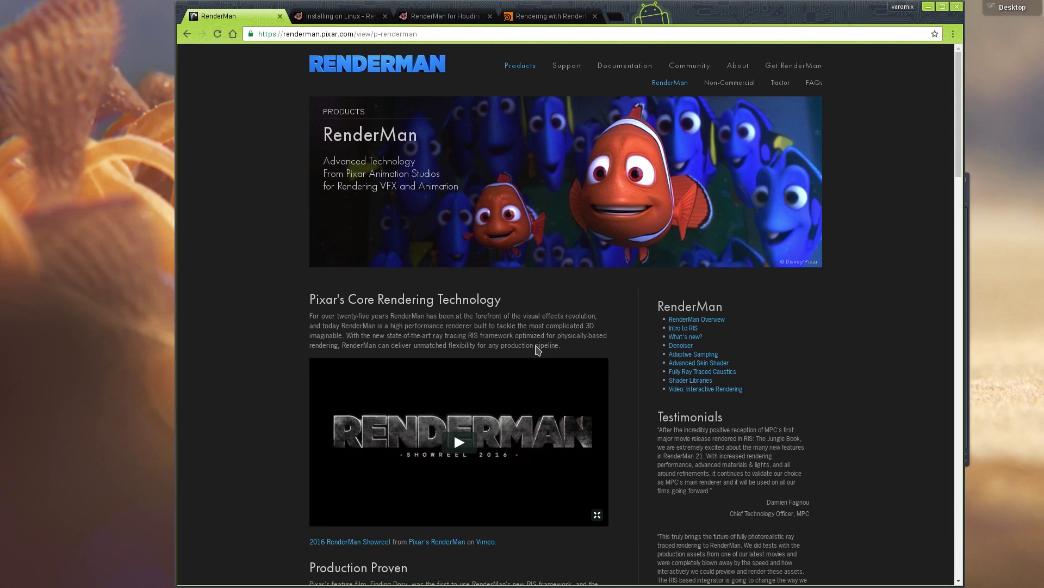
{"action": "scroll", "coordinate": [538, 350], "scroll_direction": "down", "scroll_amount": 5}
{"action": "scroll", "coordinate": [534, 347], "scroll_direction": "up", "scroll_amount": 5}
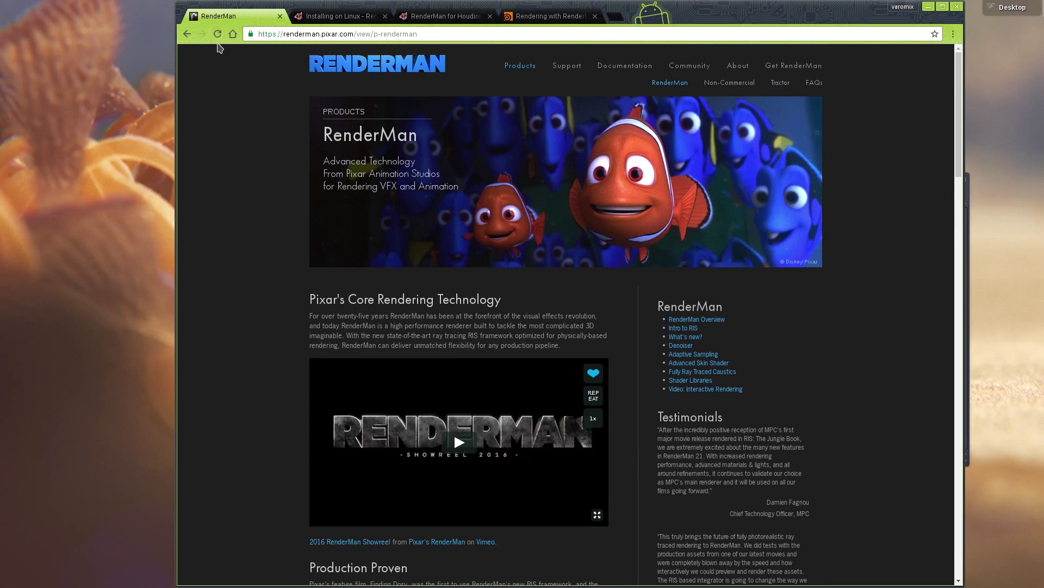
{"action": "left_click", "coordinate": [187, 35]}
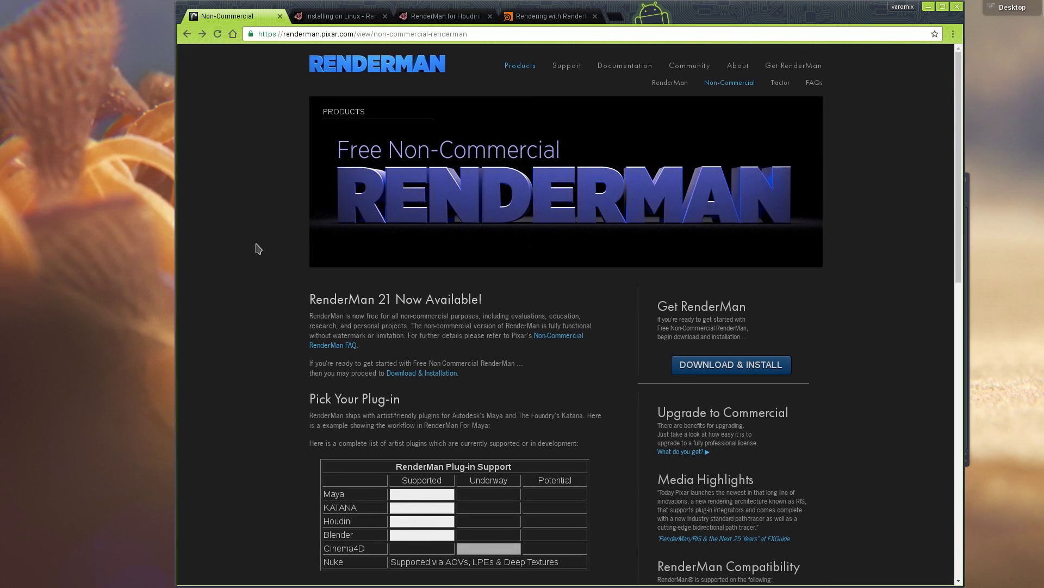
- Open the rfh download folder in Dolphin with a Konsole terminal in it
{"action": "key", "text": "super+e"}
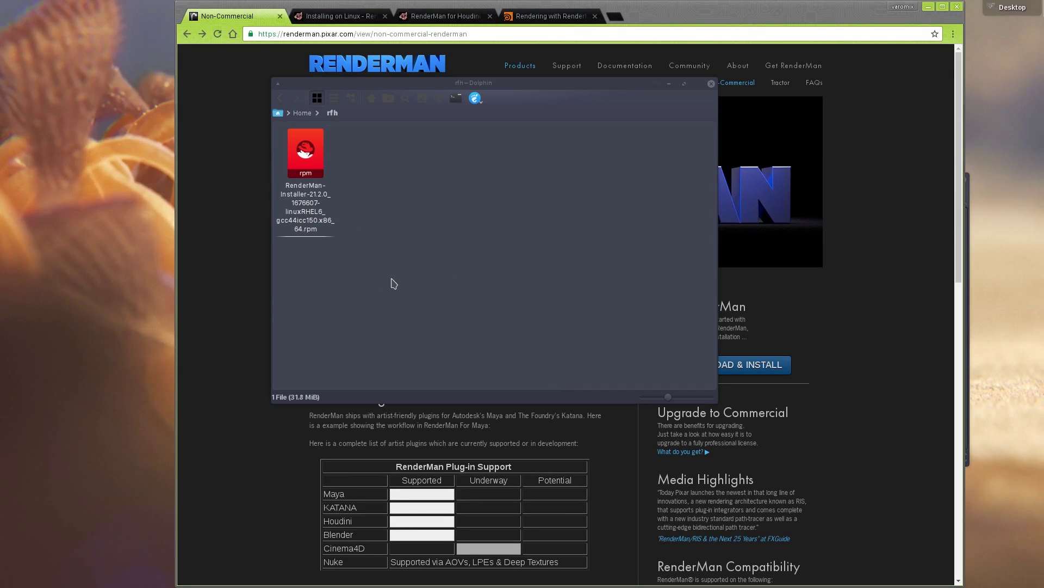
{"action": "key", "text": "shift+F4"}
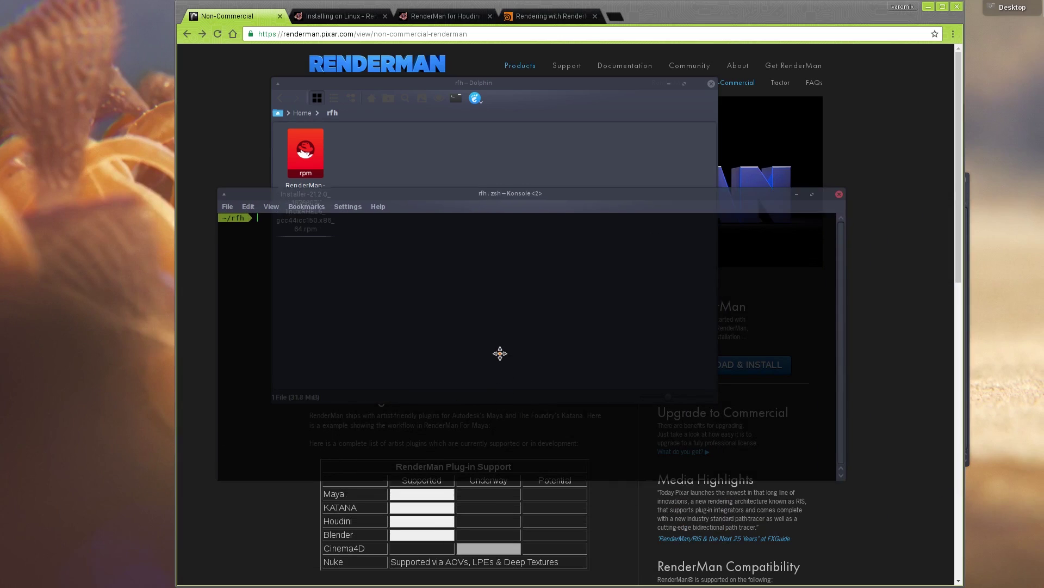
{"action": "left_click", "coordinate": [491, 353]}
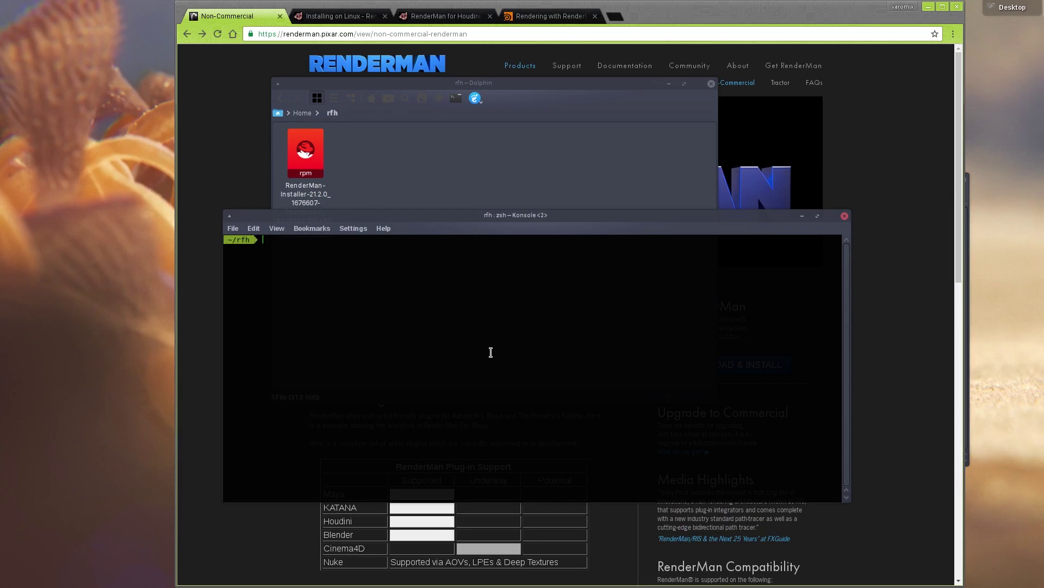
- Run sudo rpm -ihv on the RenderMan-Installer-21.2.0 rpm file
{"action": "type", "text": "su"}
{"action": "left_click", "coordinate": [307, 211]}
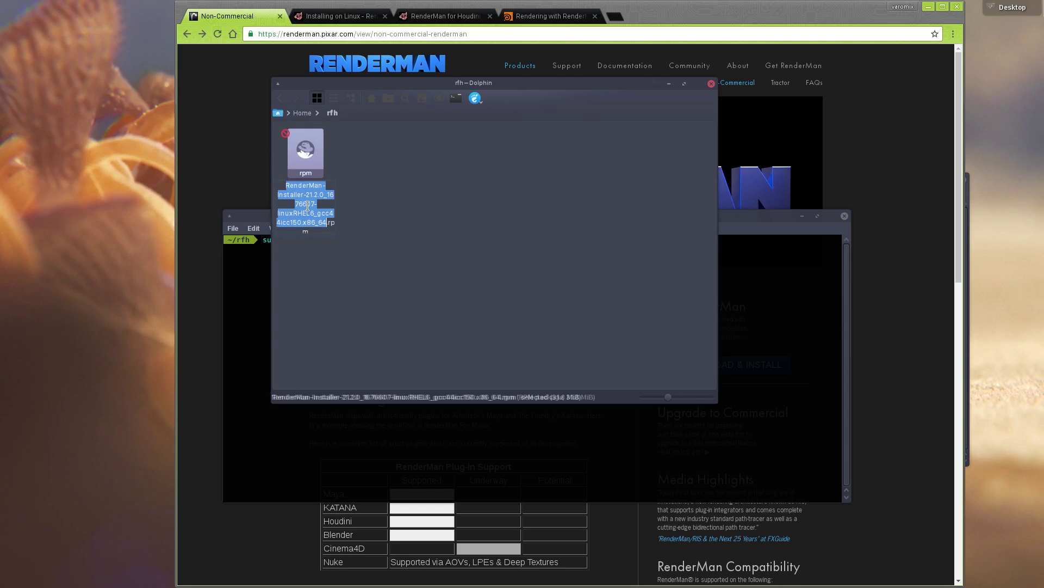
{"action": "left_click", "coordinate": [798, 325]}
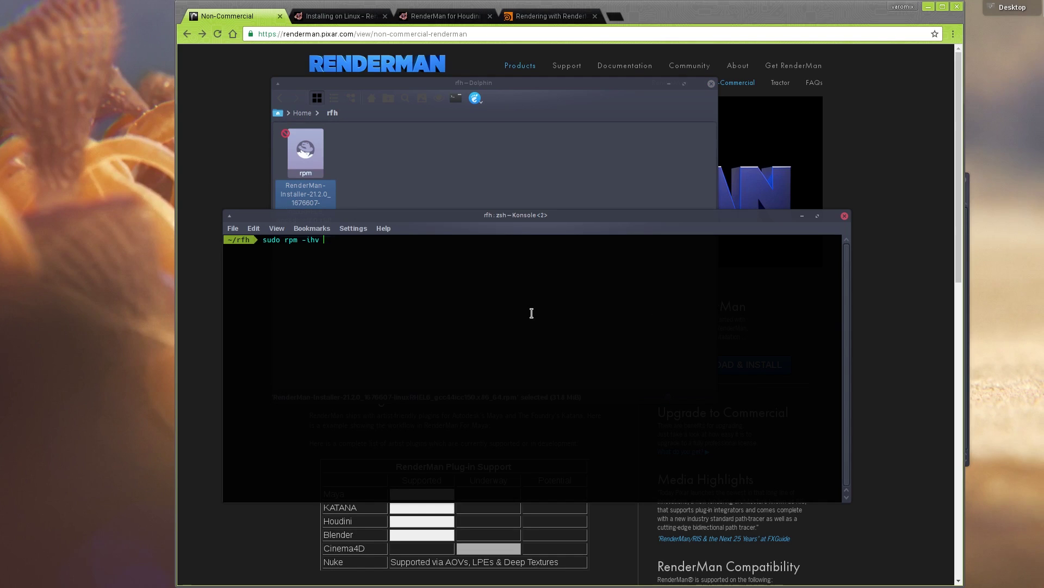
{"action": "type", "text": "RenderMan-Installer-21.2.0_1676607-linuxRHEL6_gcc44icc150.x86_64.rpm"}
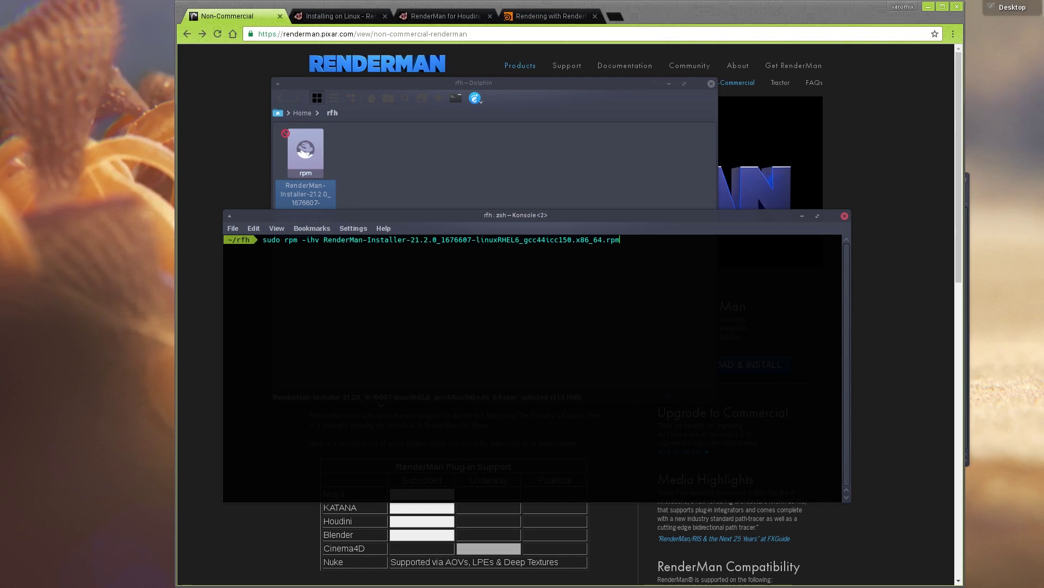
{"action": "key", "text": "Return"}
{"action": "key", "text": "Return"}
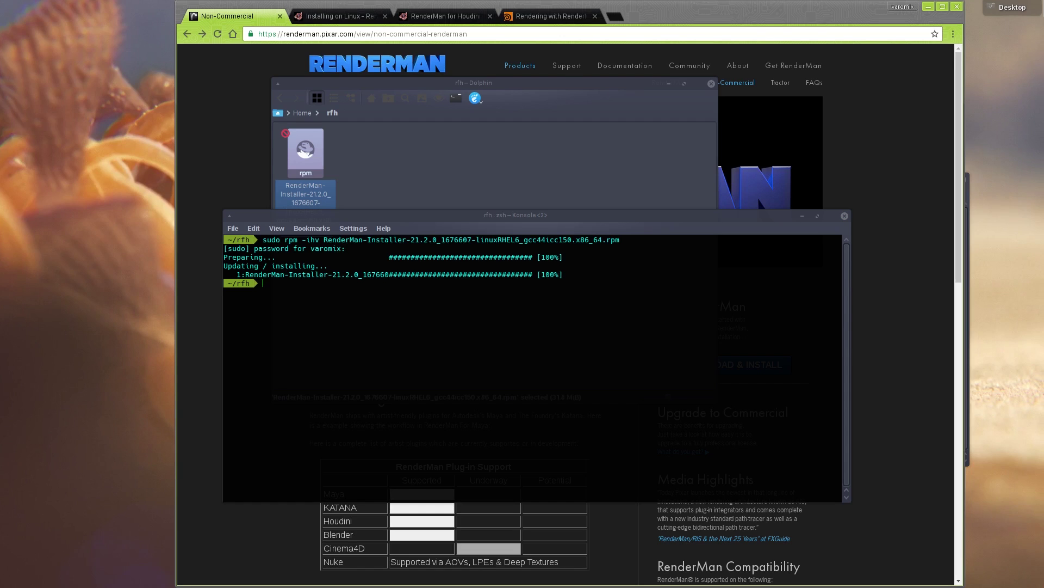
- Go to /opt/pixar/RenderMan-Installer-21.2/bin, launch RenderManInstaller, and dismiss the run-as-root warning
{"action": "left_click_drag", "start_coordinate": [567, 242], "coordinate": [567, 122]}
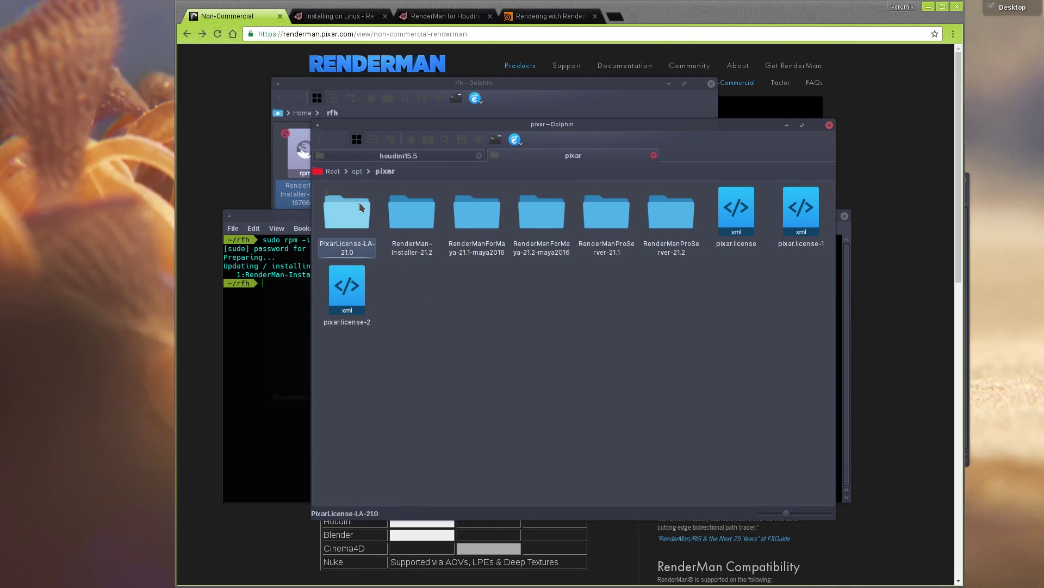
{"action": "left_click", "coordinate": [414, 249]}
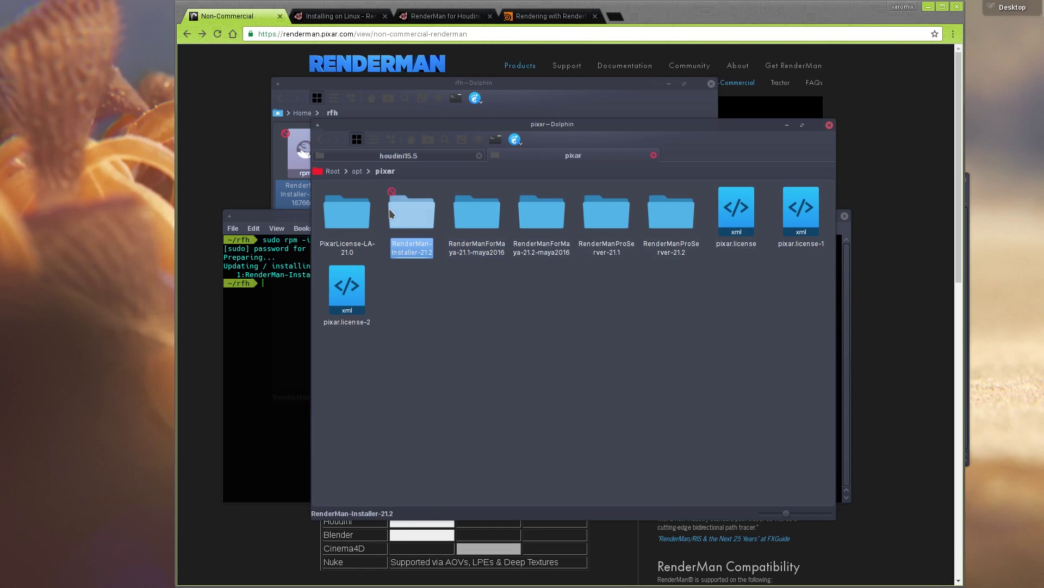
{"action": "left_click", "coordinate": [419, 225]}
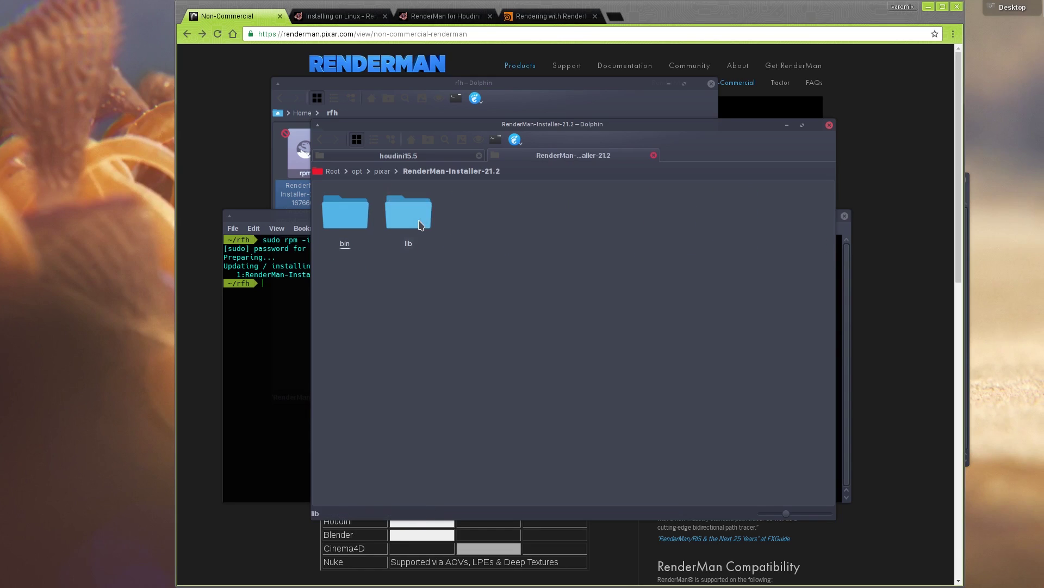
{"action": "left_click", "coordinate": [345, 210]}
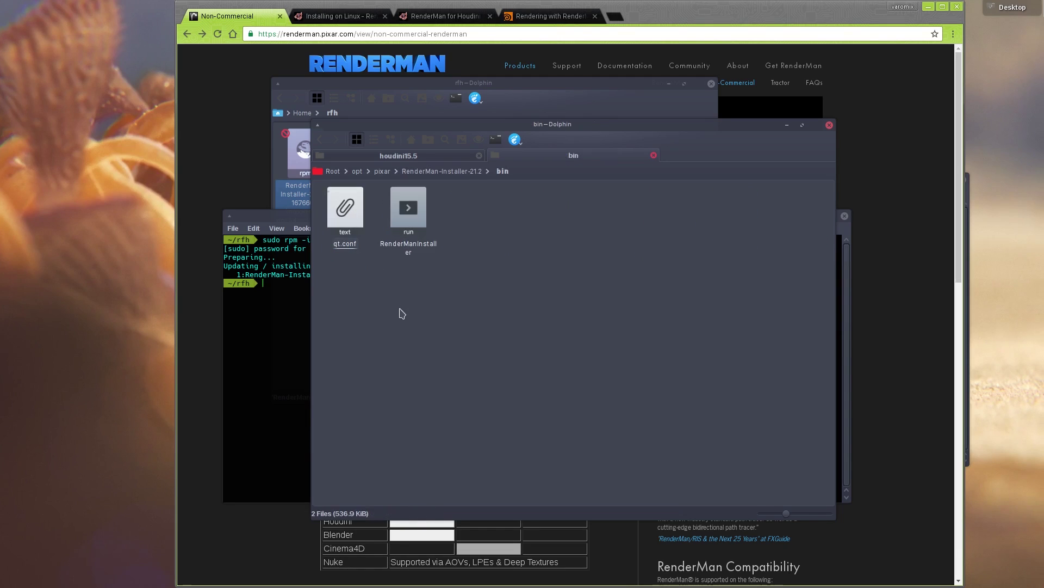
{"action": "left_click", "coordinate": [421, 213]}
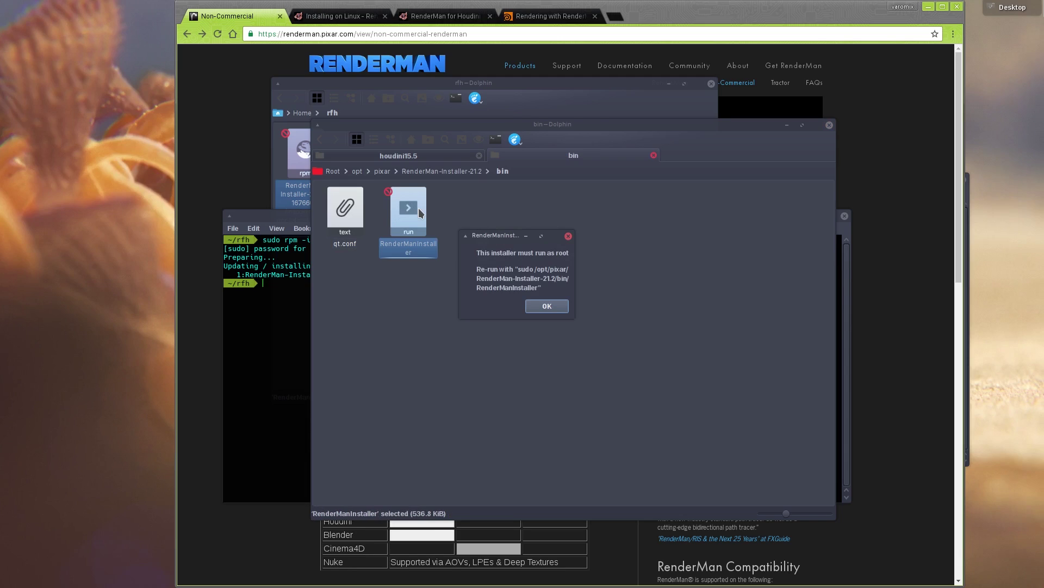
{"action": "left_click", "coordinate": [548, 306]}
{"action": "left_click", "coordinate": [302, 330]}
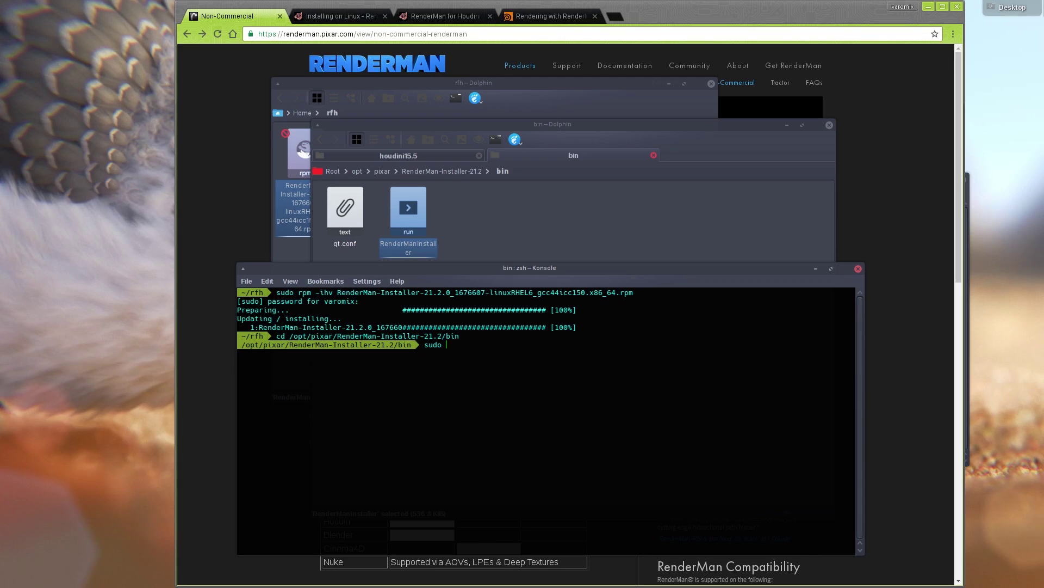
- Run sudo ./RenderManInstaller from its bin folder and reposition the installer window
{"action": "key", "text": "Tab"}
{"action": "key", "text": "Return"}
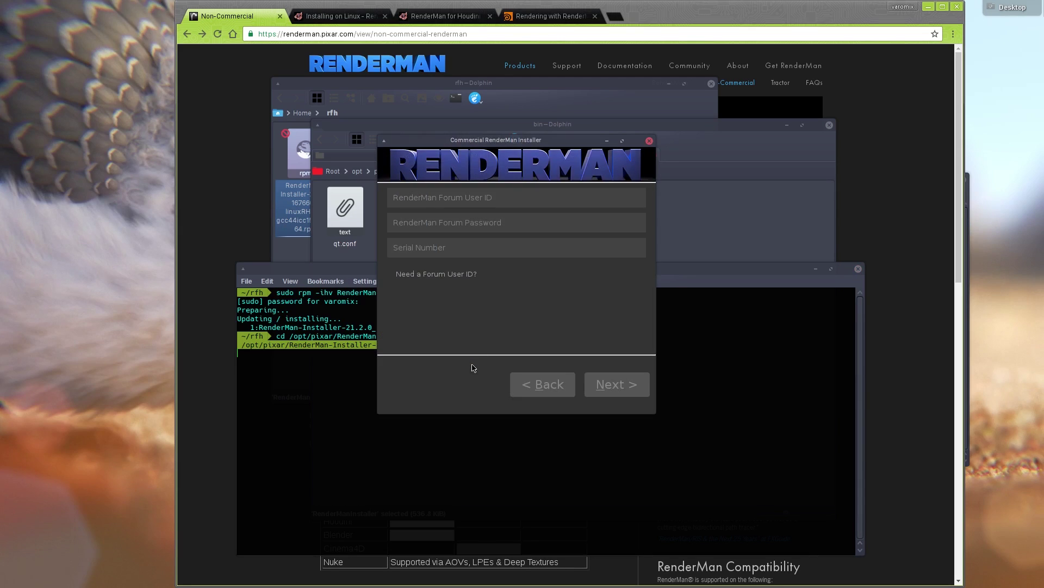
{"action": "left_click_drag", "start_coordinate": [511, 142], "coordinate": [547, 159]}
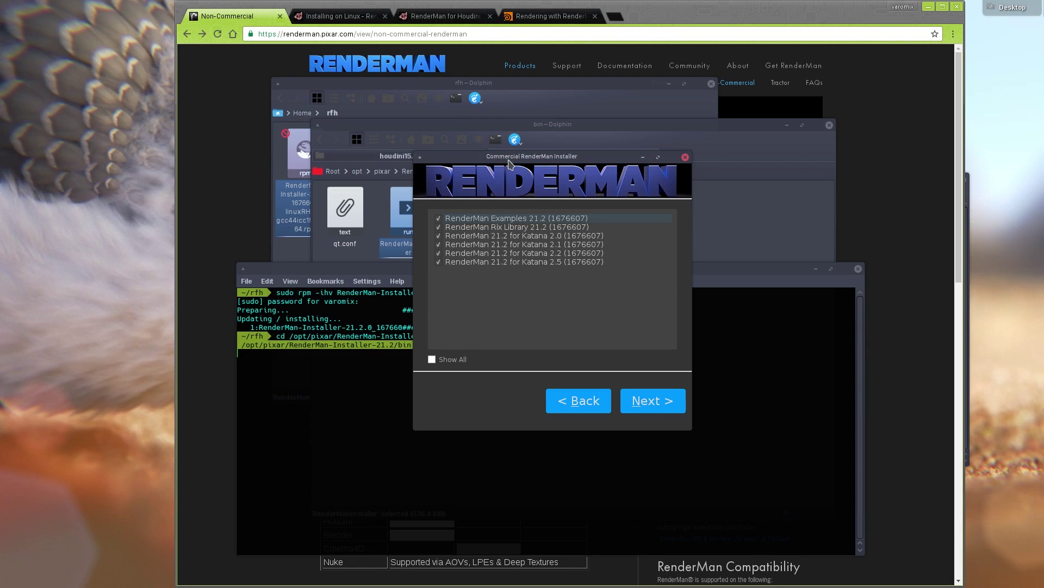
- Show all components, drop Katana, add Pixar License Server and RenderMan ProServer 21.2, then install and finish
{"action": "left_click_drag", "start_coordinate": [497, 158], "coordinate": [488, 141]}
{"action": "left_click", "coordinate": [424, 343]}
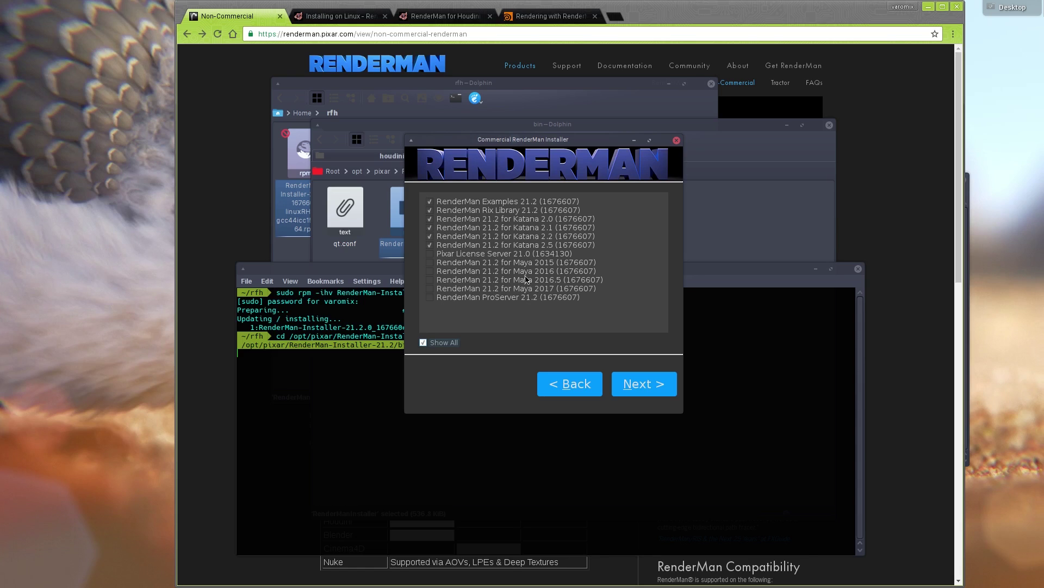
{"action": "left_click", "coordinate": [434, 228]}
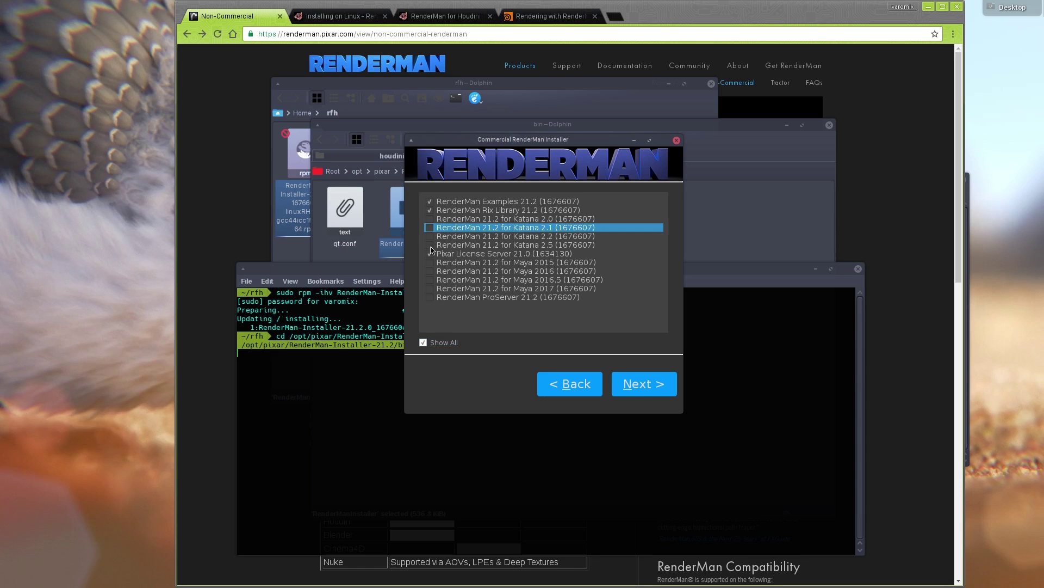
{"action": "left_click", "coordinate": [430, 253]}
{"action": "left_click", "coordinate": [430, 254]}
{"action": "left_click", "coordinate": [430, 298]}
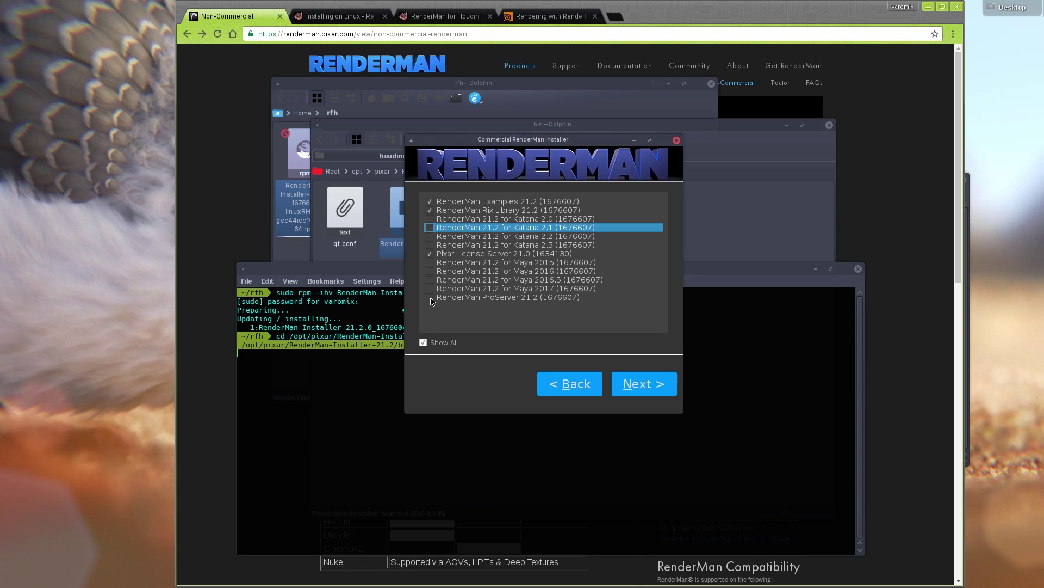
{"action": "left_click", "coordinate": [468, 300]}
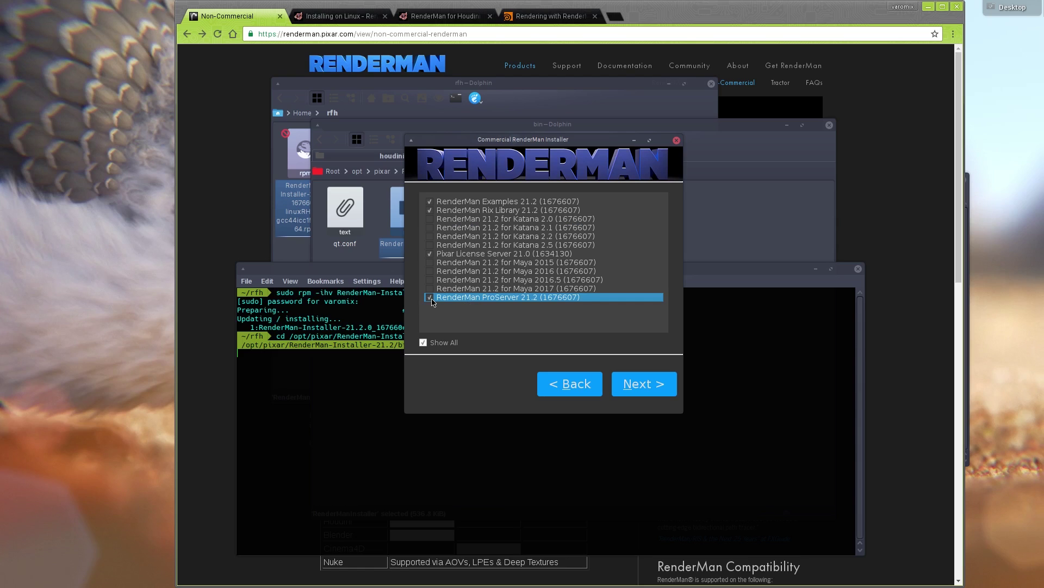
{"action": "left_click", "coordinate": [639, 383]}
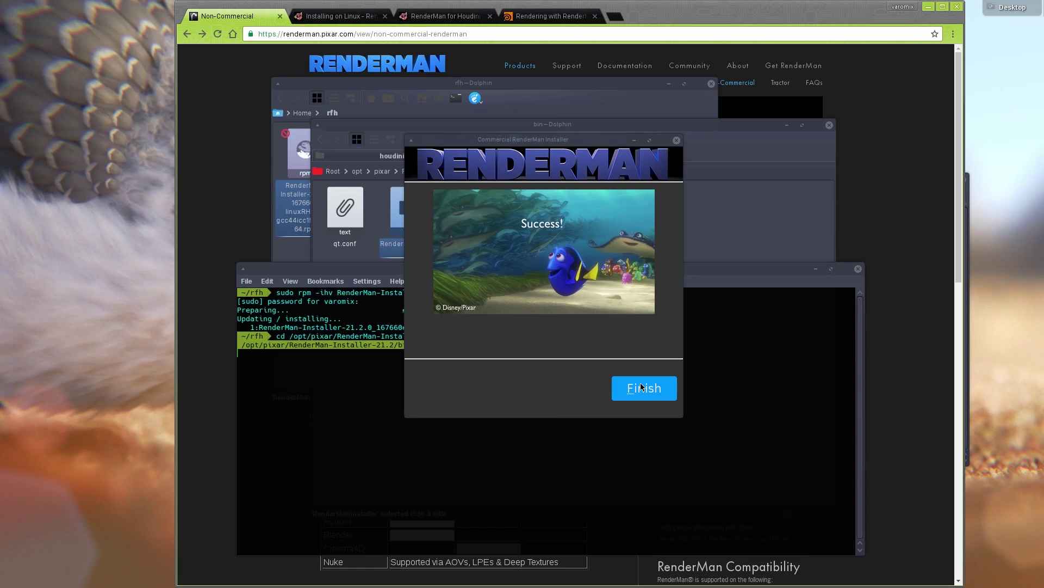
{"action": "left_click", "coordinate": [640, 387]}
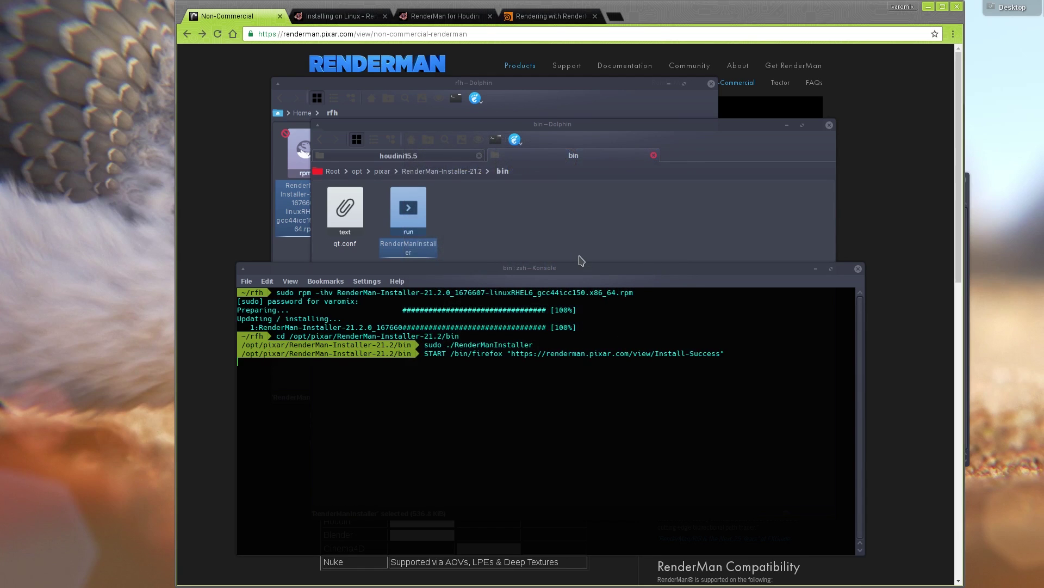
- Browse RenderManProServer-21.2 and its bin folder, then return and select its full path
{"action": "left_click", "coordinate": [383, 173]}
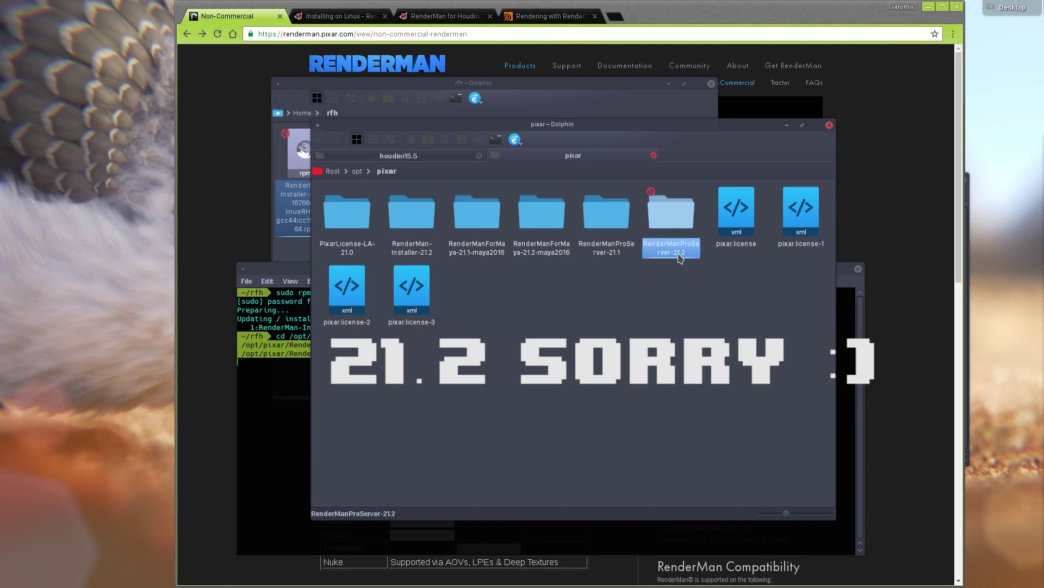
{"action": "left_click", "coordinate": [678, 225]}
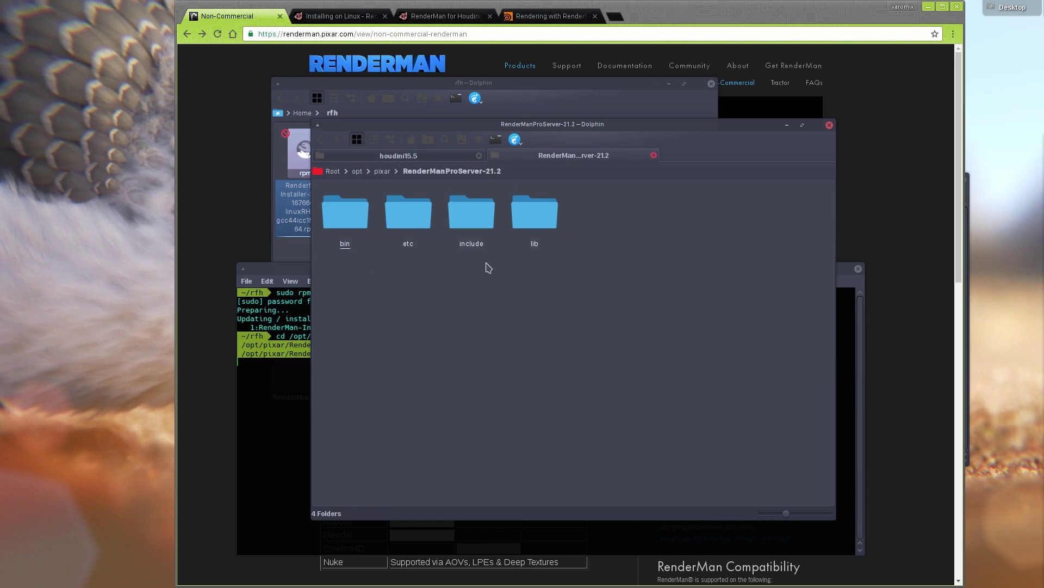
{"action": "left_click", "coordinate": [344, 222]}
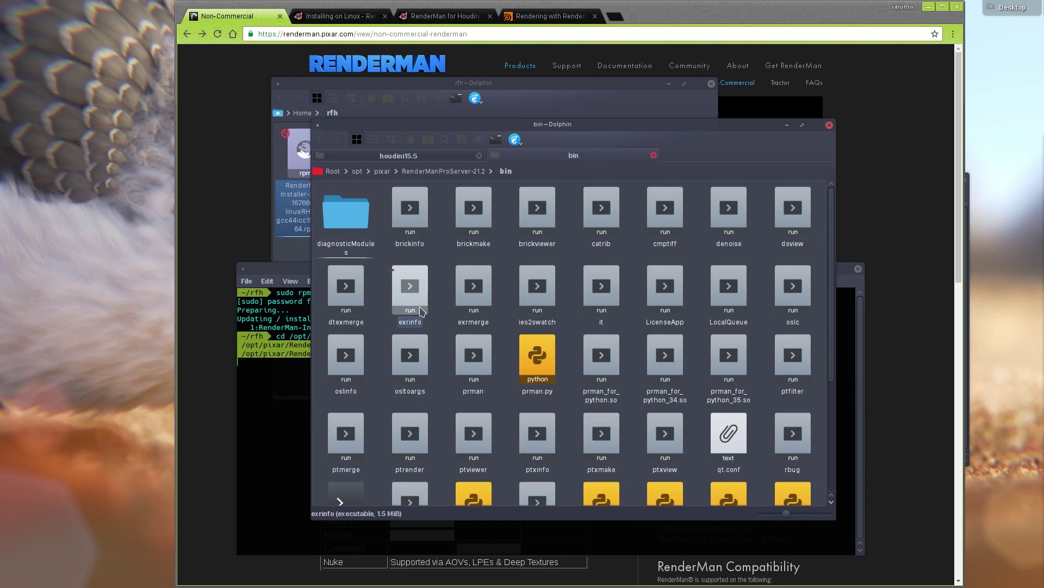
{"action": "type", "text": "it"}
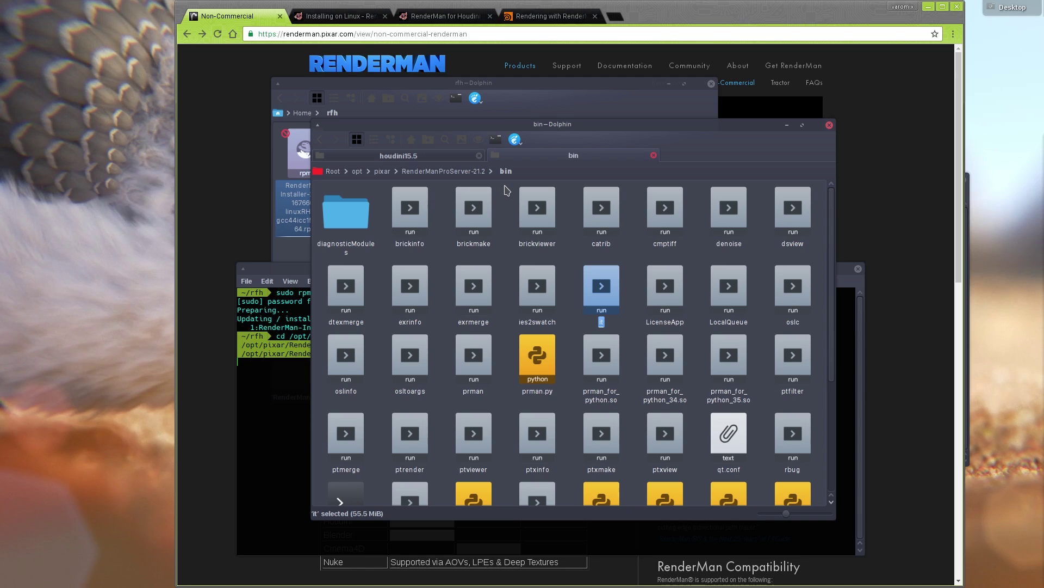
{"action": "key", "text": "BackSpace"}
{"action": "left_click", "coordinate": [524, 171]}
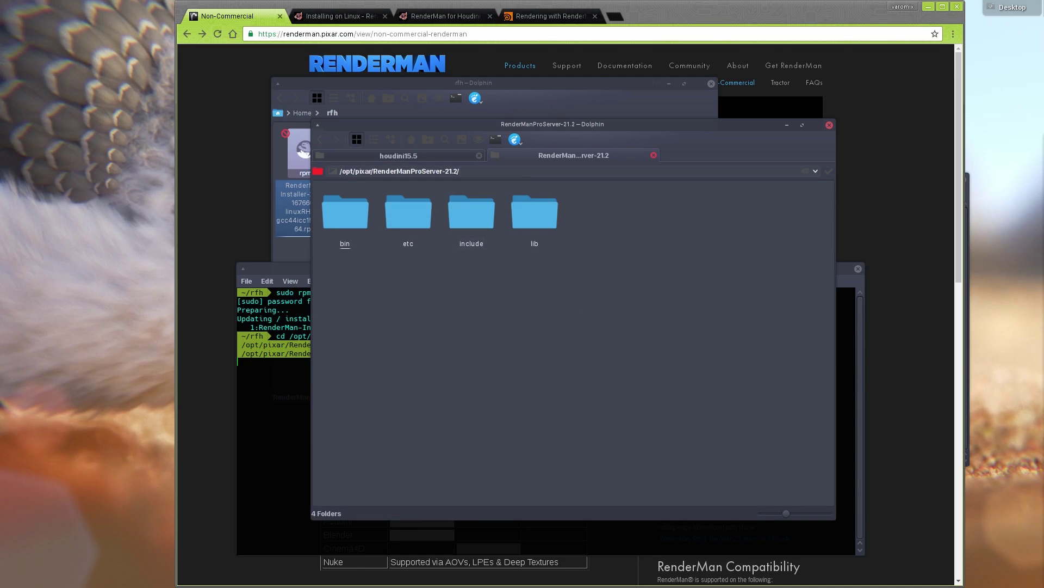
{"action": "key", "text": "ctrl+a"}
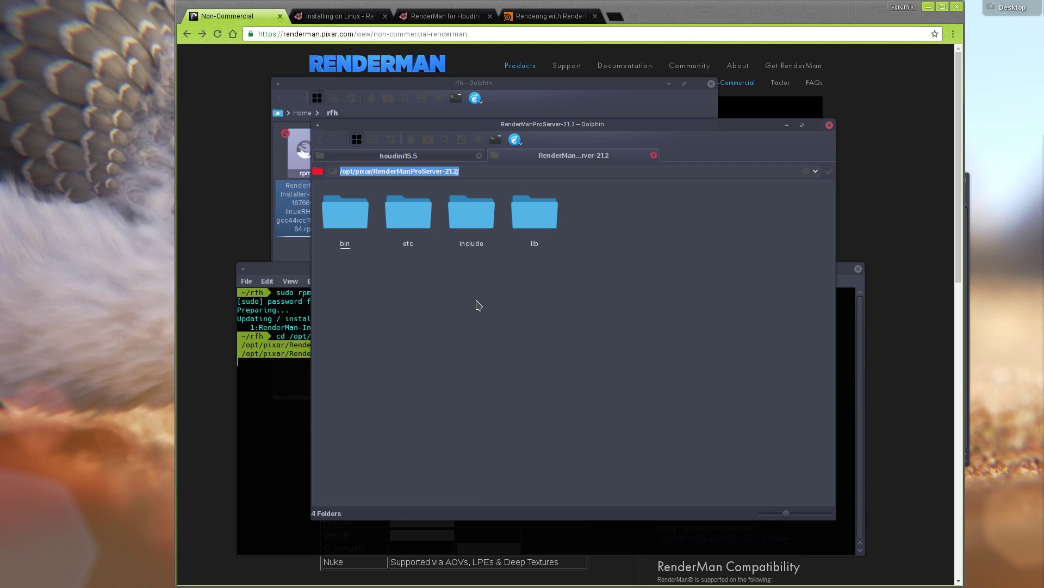
- From the houdini15.5 folder, open houdini.env with Sublime Text via Open With
{"action": "left_click", "coordinate": [435, 156]}
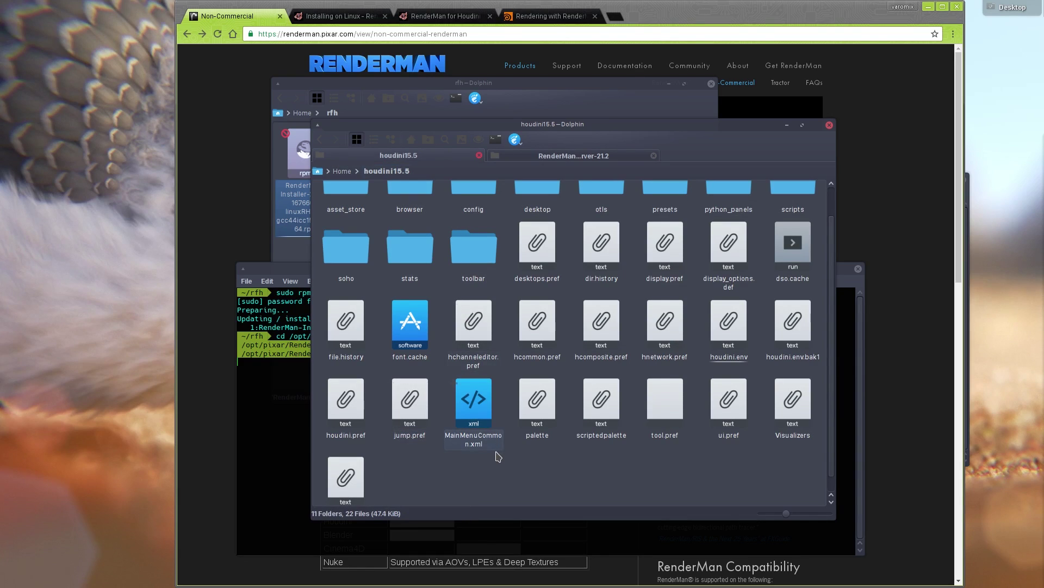
{"action": "left_click", "coordinate": [729, 332]}
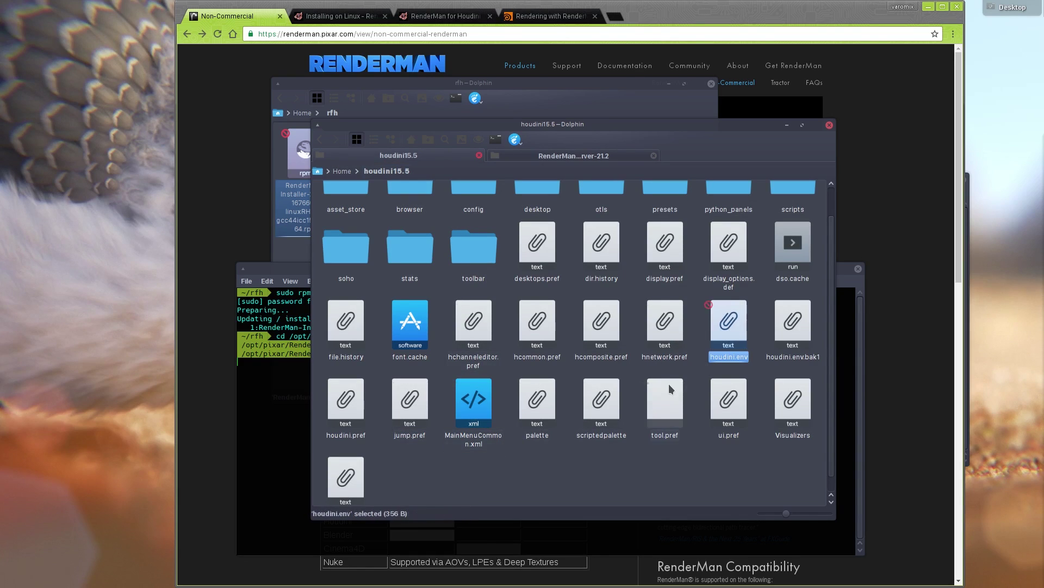
{"action": "right_click", "coordinate": [730, 342]}
{"action": "left_click", "coordinate": [728, 326]}
{"action": "right_click", "coordinate": [728, 348]}
{"action": "mouse_move", "coordinate": [870, 425]}
{"action": "left_click", "coordinate": [923, 429]}
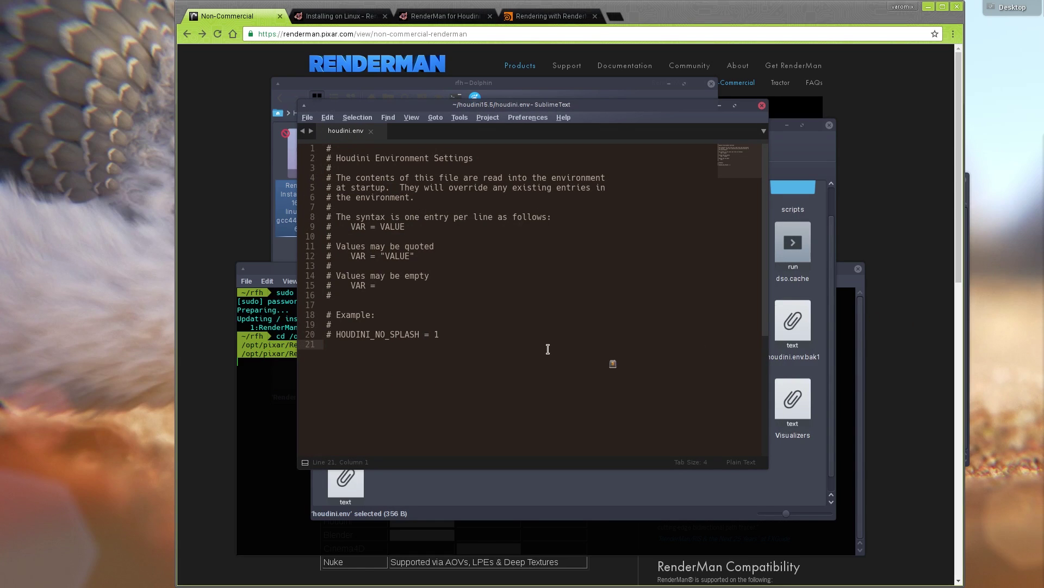
- Paste the RMANTREE and PATH lines and check the ProServer path against the Dolphin location
{"action": "type", "text": "RMANTREE=\"/opt/pixar/RenderManProServer-21.2\" PATH=\"$PATH:$RMANTREE/bin\""}
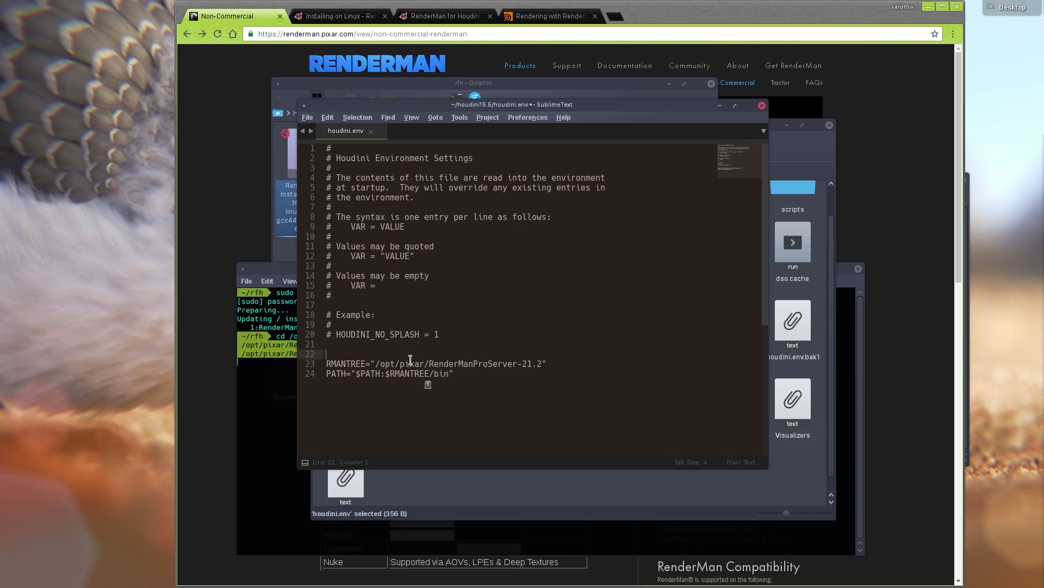
{"action": "double_click", "coordinate": [343, 363]}
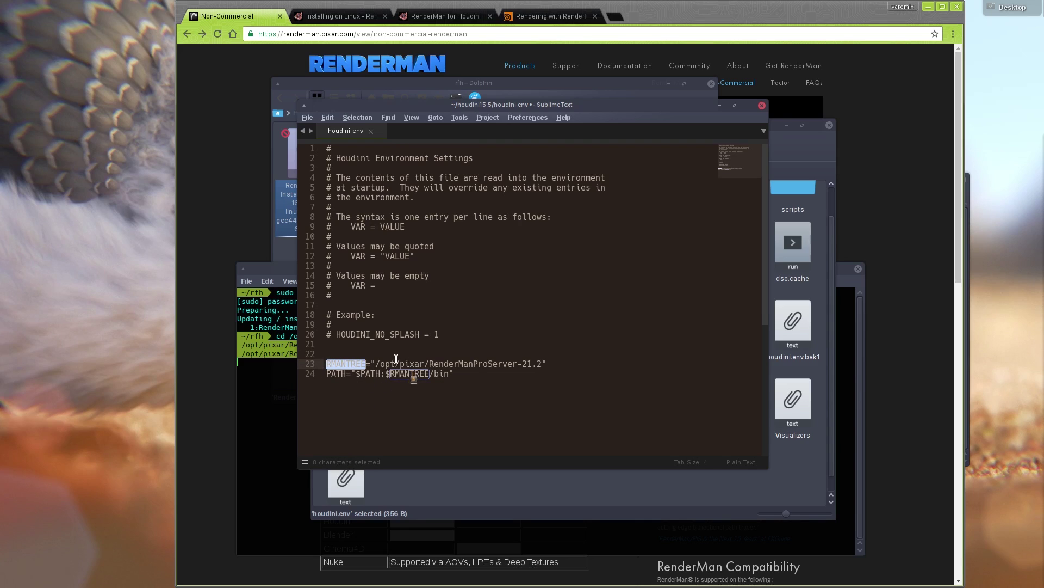
{"action": "left_click_drag", "start_coordinate": [356, 374], "coordinate": [451, 374]}
{"action": "left_click", "coordinate": [450, 374]}
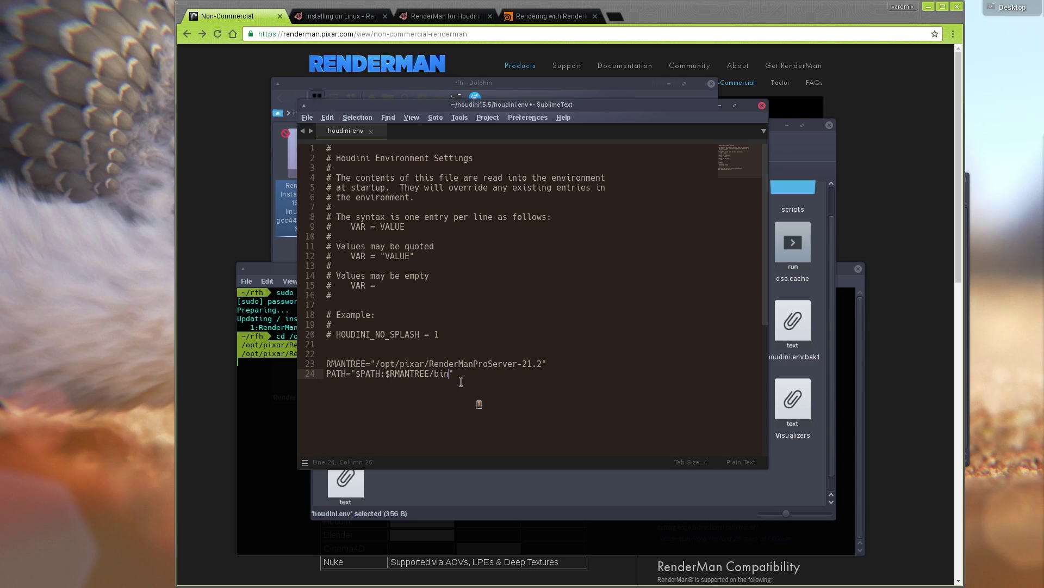
{"action": "left_click_drag", "start_coordinate": [377, 364], "coordinate": [541, 361]}
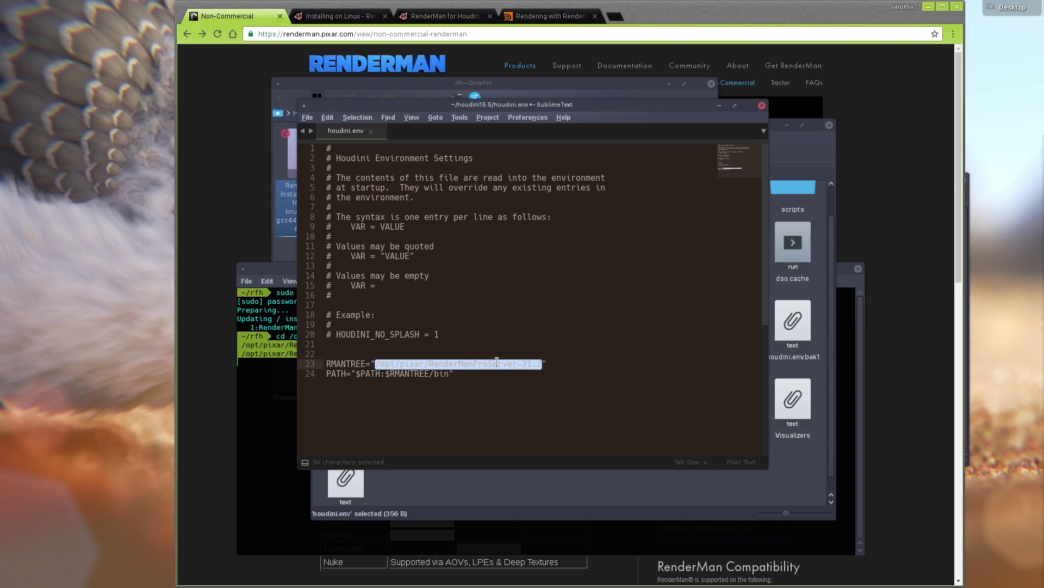
{"action": "key", "text": "alt+Tab"}
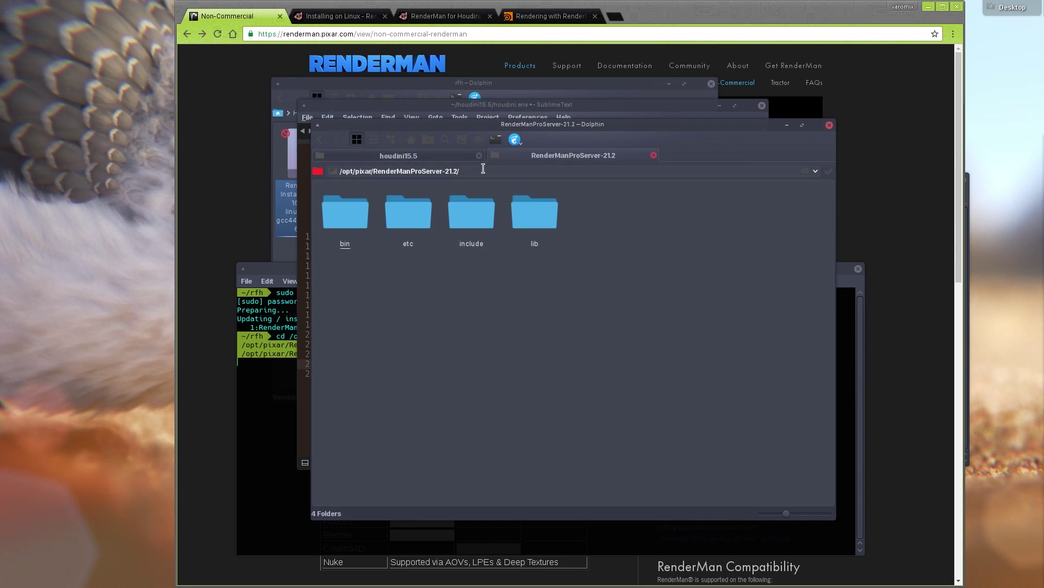
{"action": "left_click_drag", "start_coordinate": [460, 170], "coordinate": [339, 171]}
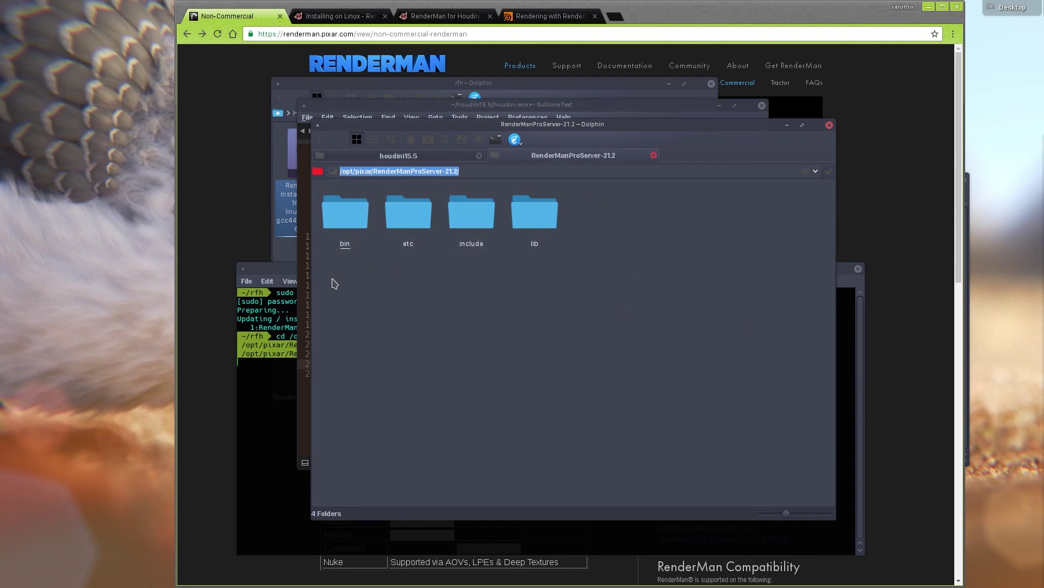
{"action": "left_click", "coordinate": [303, 266]}
{"action": "left_click_drag", "start_coordinate": [450, 375], "coordinate": [540, 354]}
{"action": "left_click", "coordinate": [456, 373]}
- Save houdini.env, review the added lines 21–24, and close Sublime Text
{"action": "left_click", "coordinate": [459, 347]}
{"action": "left_click", "coordinate": [462, 267]}
{"action": "key", "text": "ctrl+s"}
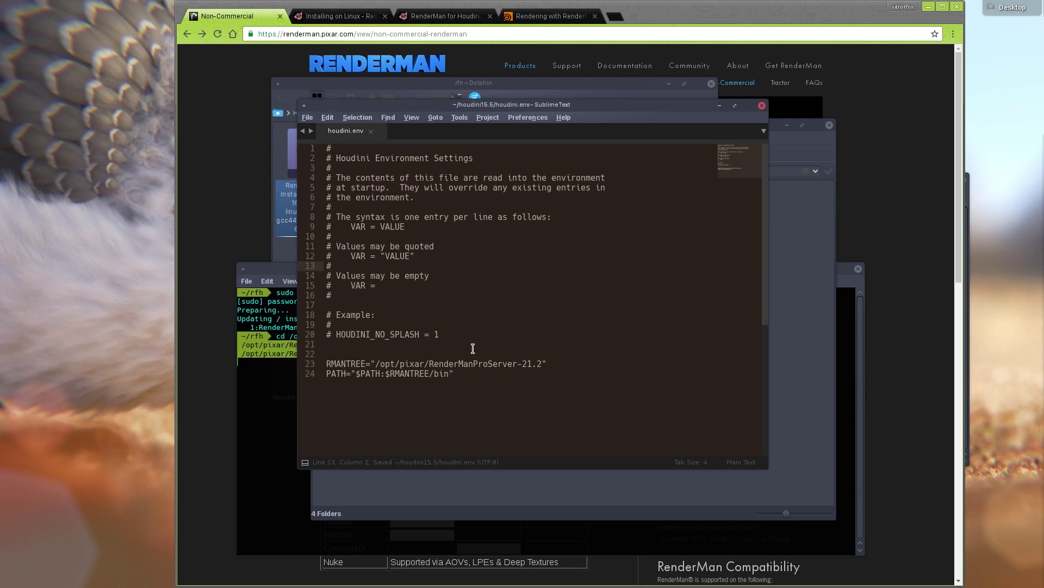
{"action": "left_click_drag", "start_coordinate": [481, 377], "coordinate": [325, 364]}
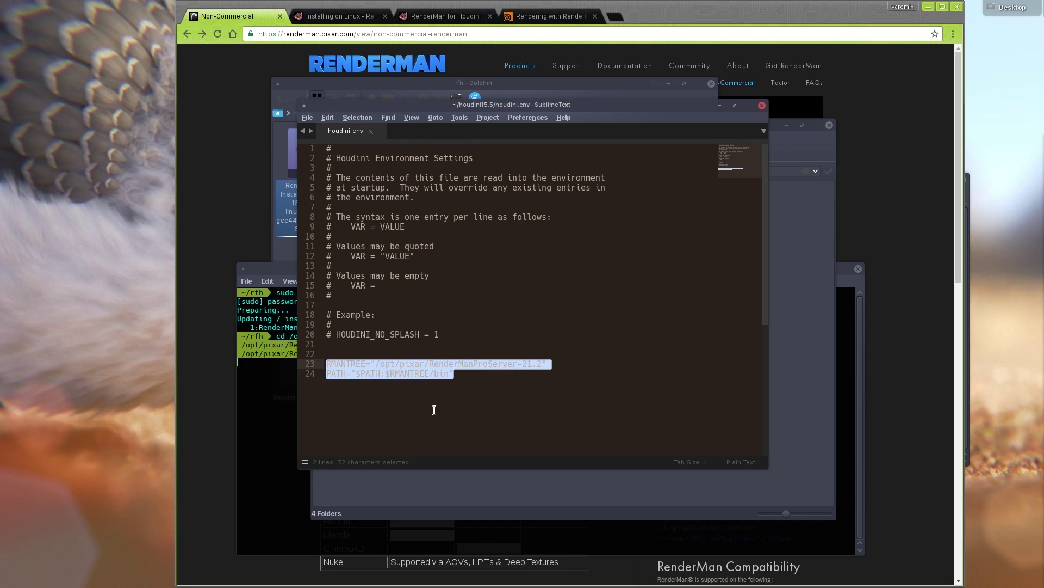
{"action": "left_click_drag", "start_coordinate": [437, 407], "coordinate": [254, 348]}
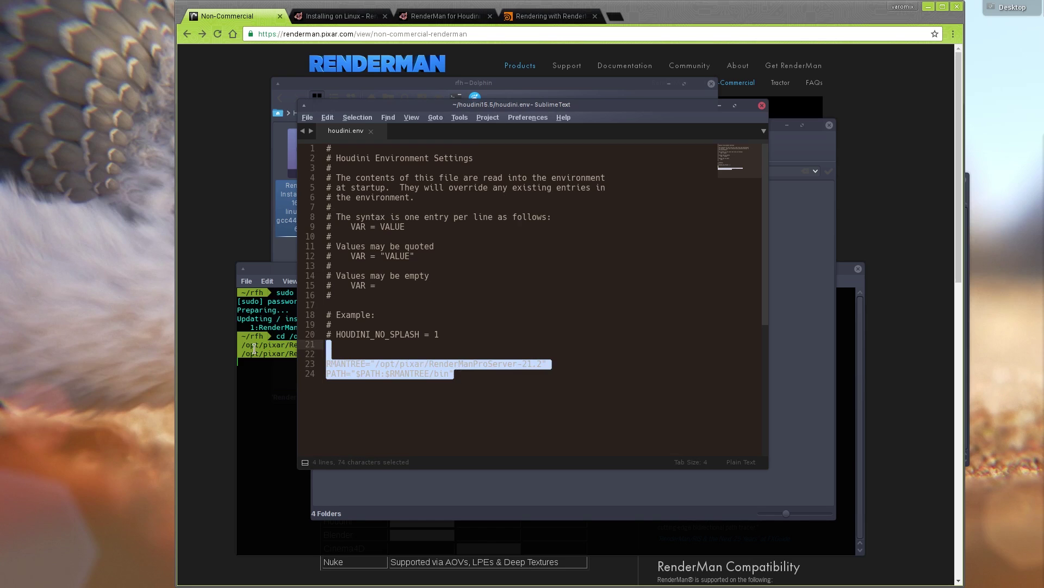
{"action": "left_click", "coordinate": [425, 412]}
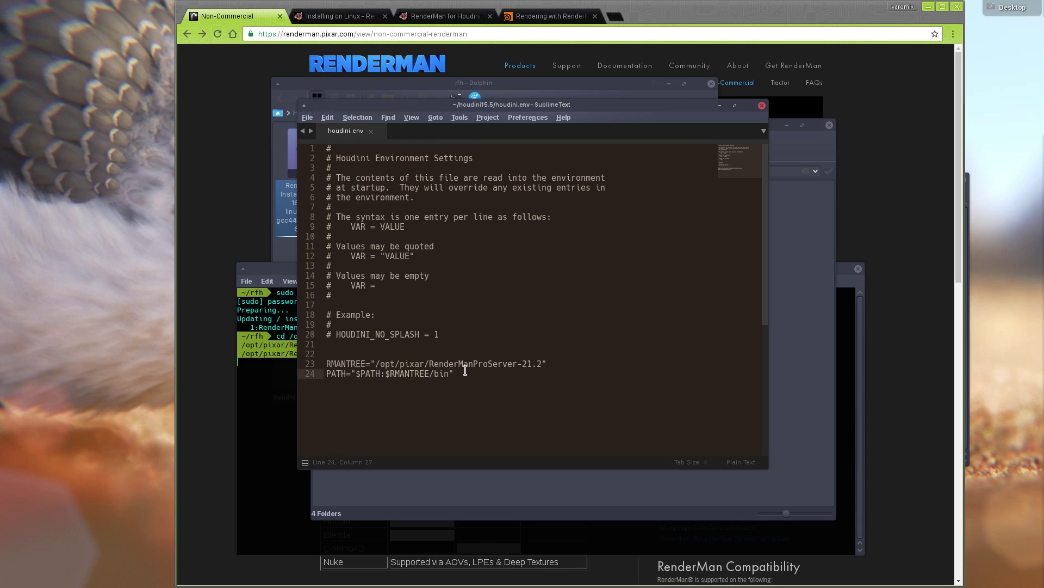
{"action": "left_click_drag", "start_coordinate": [469, 372], "coordinate": [266, 342]}
{"action": "left_click", "coordinate": [395, 390]}
{"action": "left_click_drag", "start_coordinate": [466, 372], "coordinate": [265, 354]}
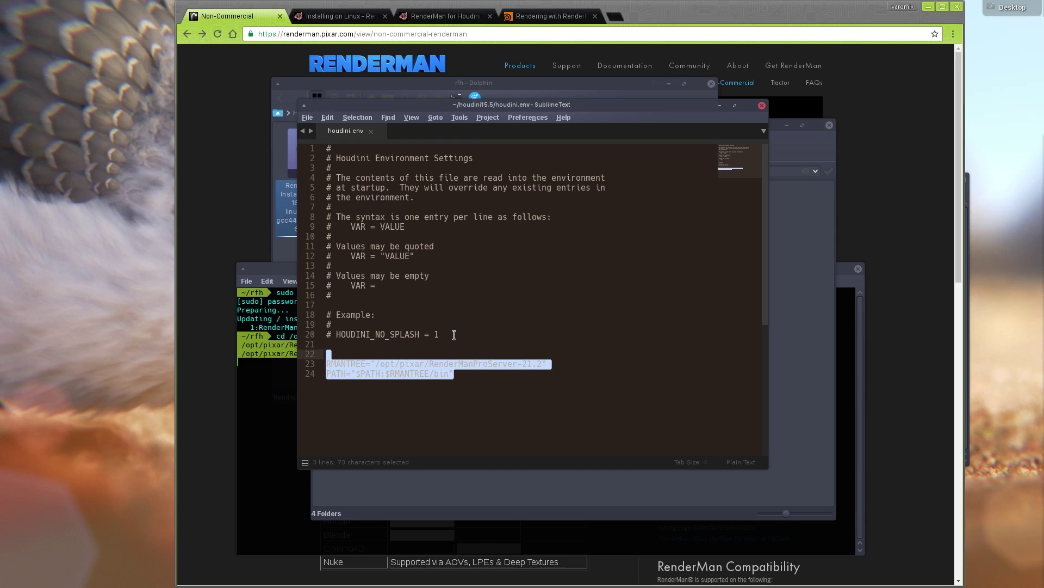
{"action": "left_click", "coordinate": [381, 305]}
{"action": "left_click", "coordinate": [763, 105]}
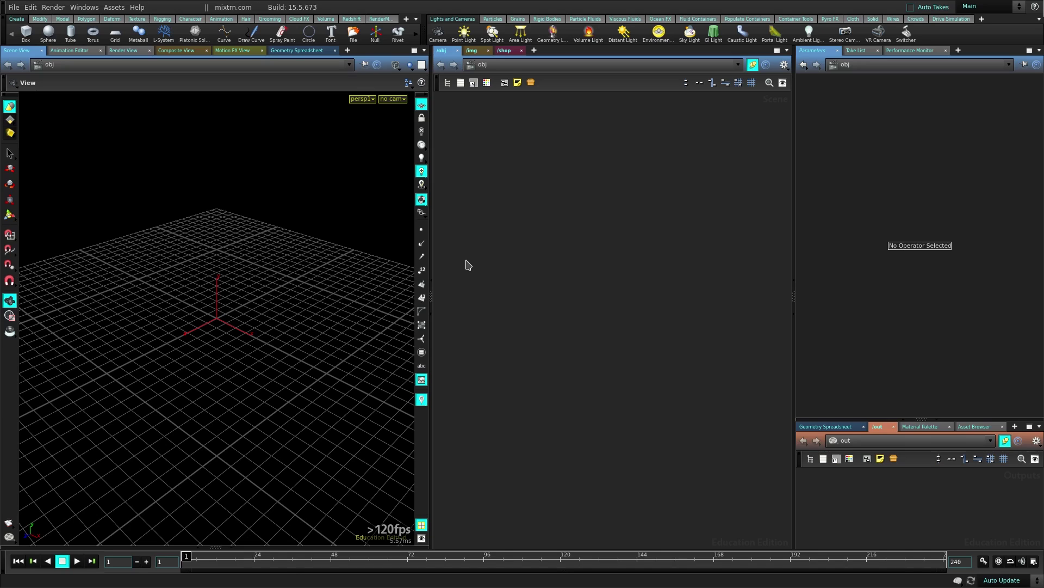
- In Rendering preferences, confirm Pixar's RenderMan 21.0 and Mantra are enabled render nodes, then accept
{"action": "left_click", "coordinate": [54, 9]}
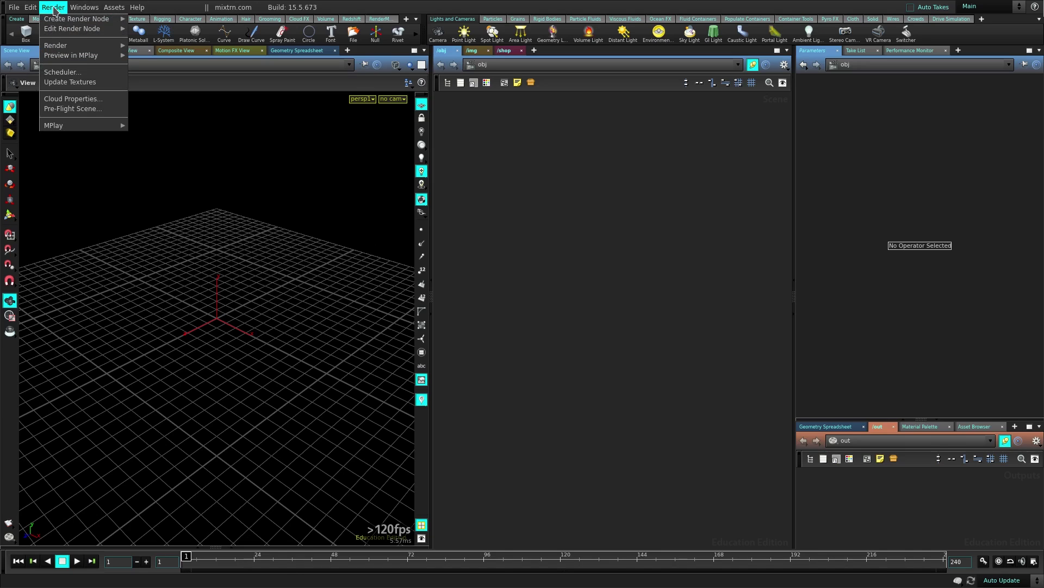
{"action": "mouse_move", "coordinate": [30, 7]}
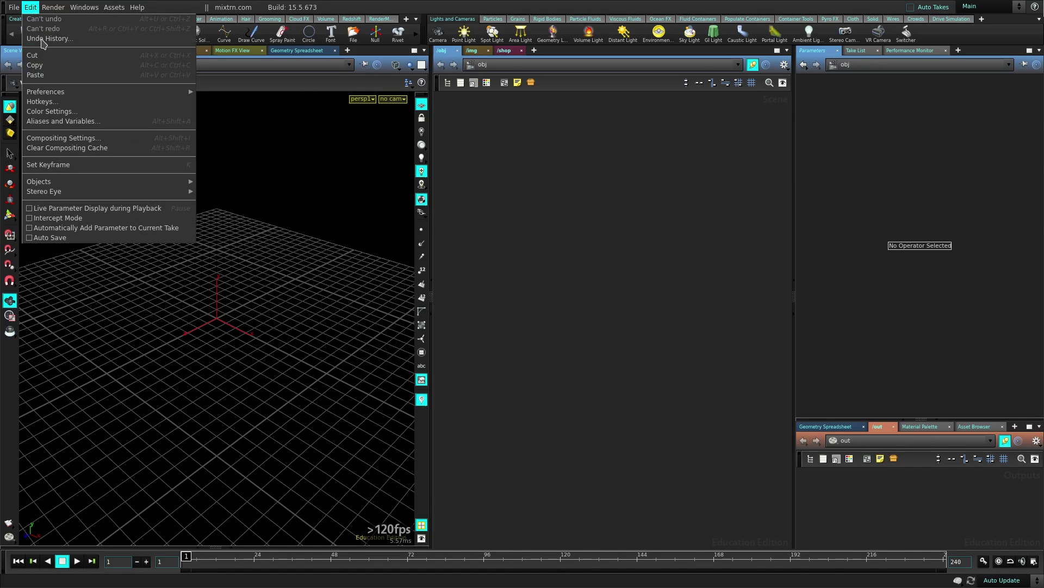
{"action": "mouse_move", "coordinate": [69, 97]}
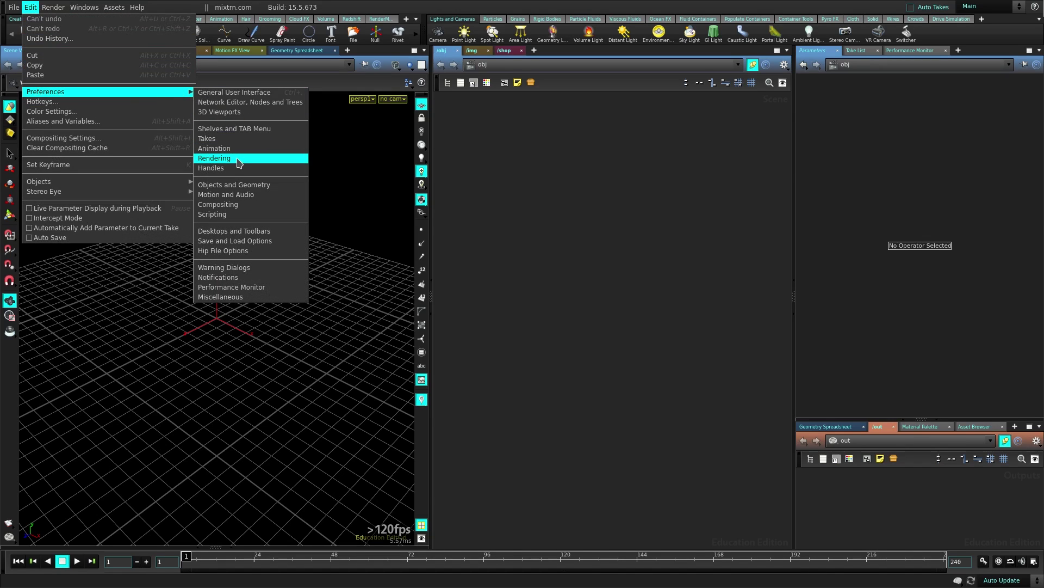
{"action": "left_click", "coordinate": [238, 159]}
{"action": "left_click_drag", "start_coordinate": [245, 38], "coordinate": [403, 103]}
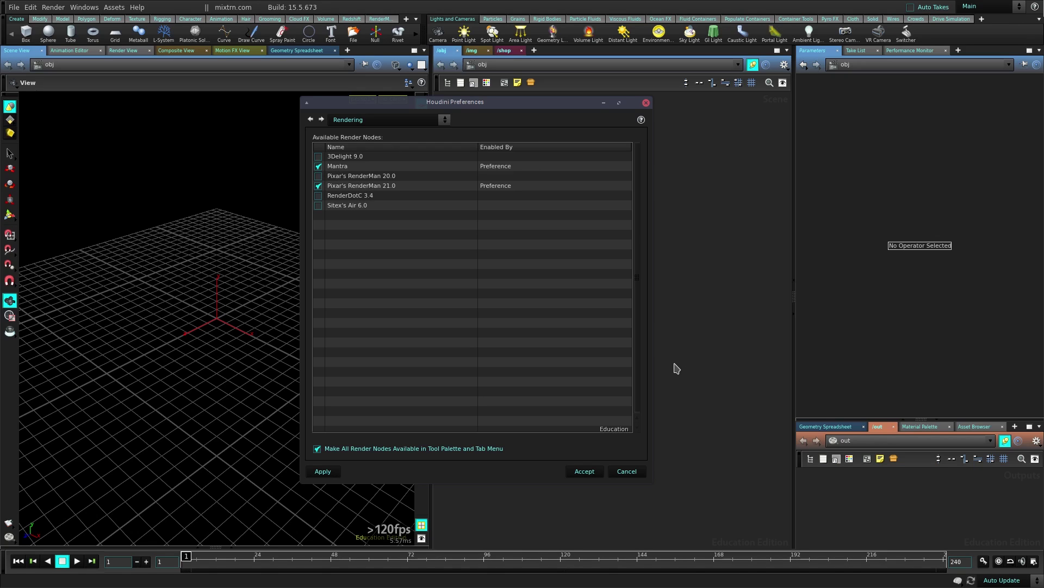
{"action": "left_click", "coordinate": [580, 474]}
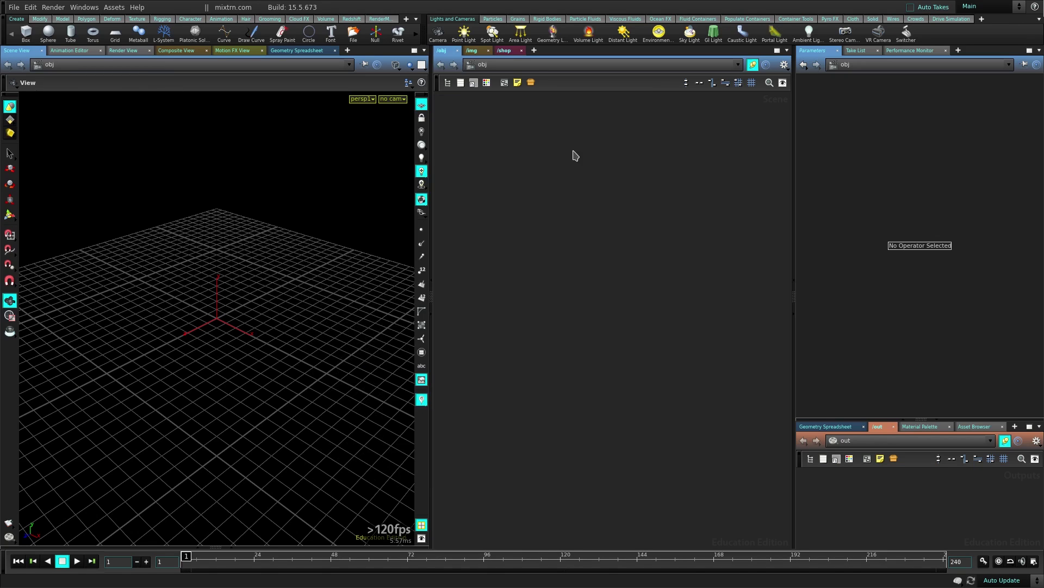
- Switch the network view to /shop and check the node list and Render menu without adding anything
{"action": "left_click", "coordinate": [509, 50]}
{"action": "key", "text": "Tab"}
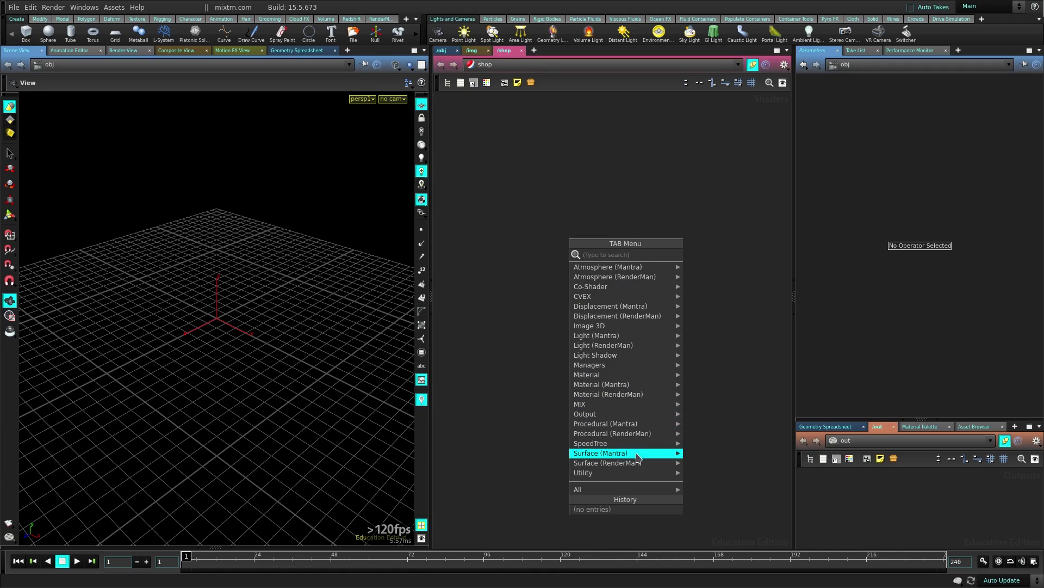
{"action": "left_click", "coordinate": [564, 194]}
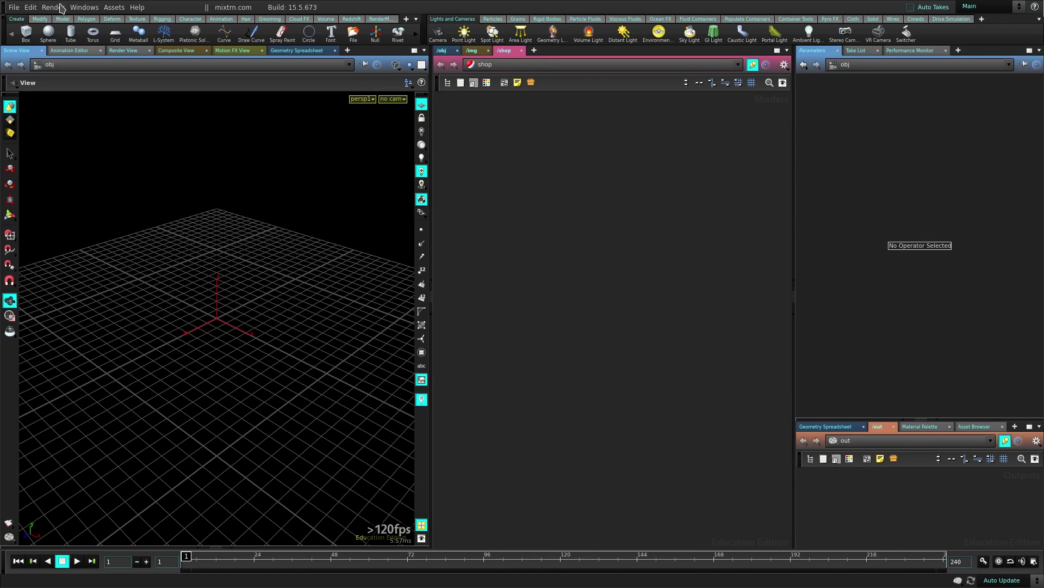
{"action": "left_click", "coordinate": [52, 7]}
{"action": "mouse_move", "coordinate": [78, 23]}
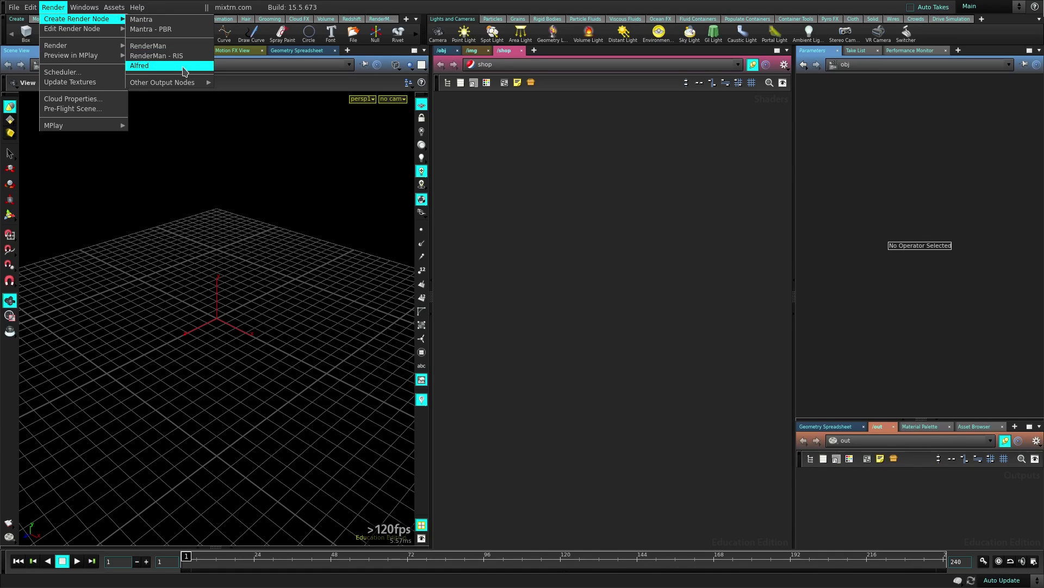
{"action": "left_click", "coordinate": [354, 49]}
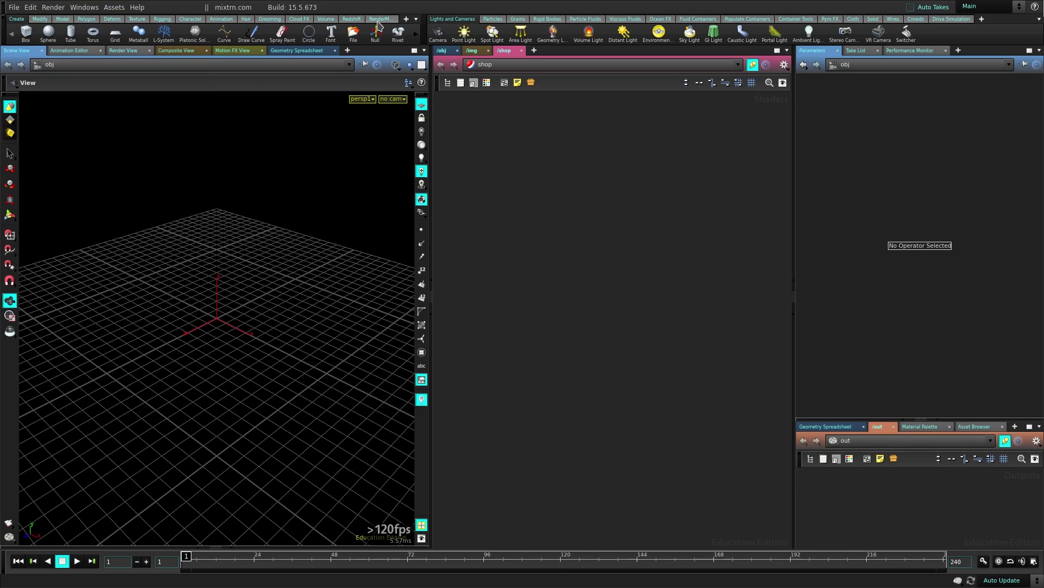
- Turn on the RenderMan RIS shelf from the shelf set's Shelves list
{"action": "left_click", "coordinate": [406, 19]}
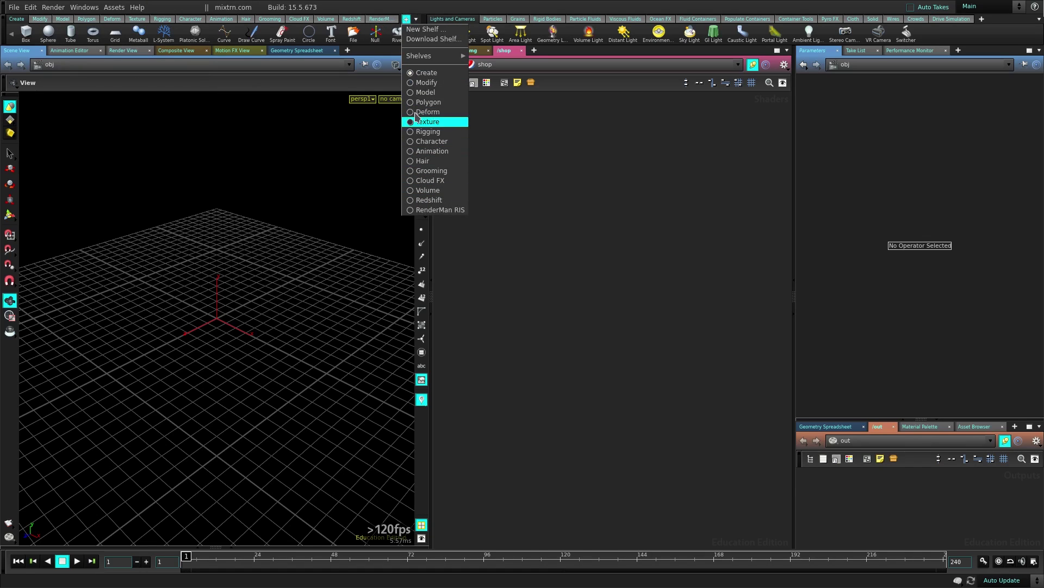
{"action": "mouse_move", "coordinate": [425, 58]}
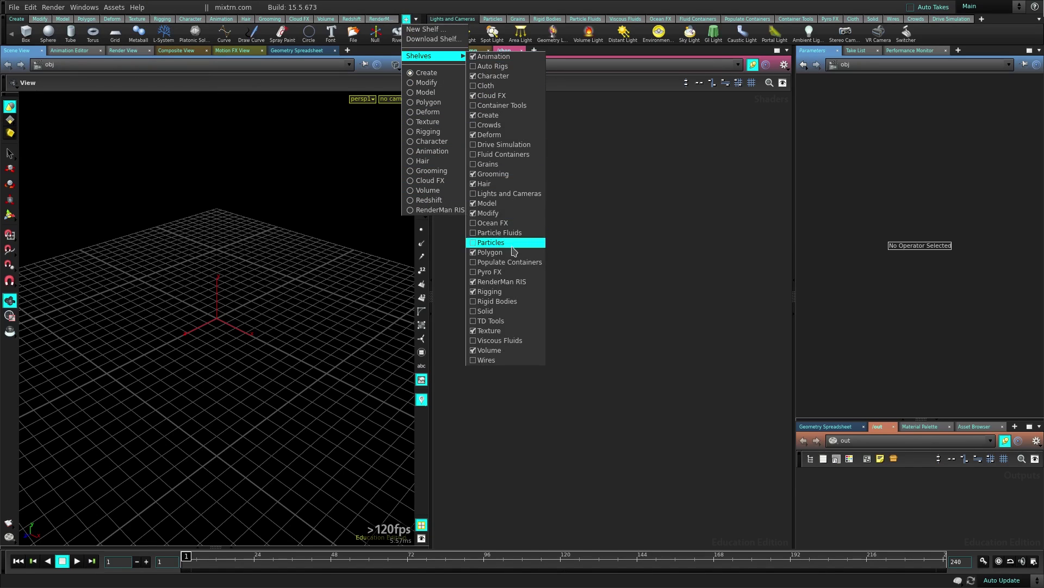
{"action": "left_click", "coordinate": [525, 283]}
{"action": "left_click", "coordinate": [589, 226]}
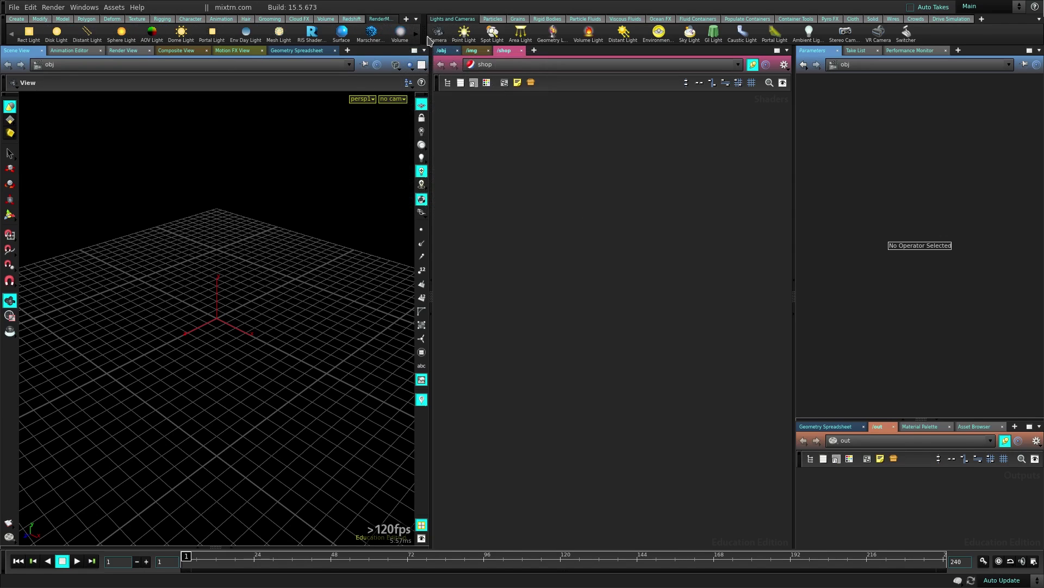
- Widen the RenderMan RIS shelf and tidy the roberto, floor and cam1 nodes in /obj
{"action": "left_click_drag", "start_coordinate": [423, 36], "coordinate": [440, 37]}
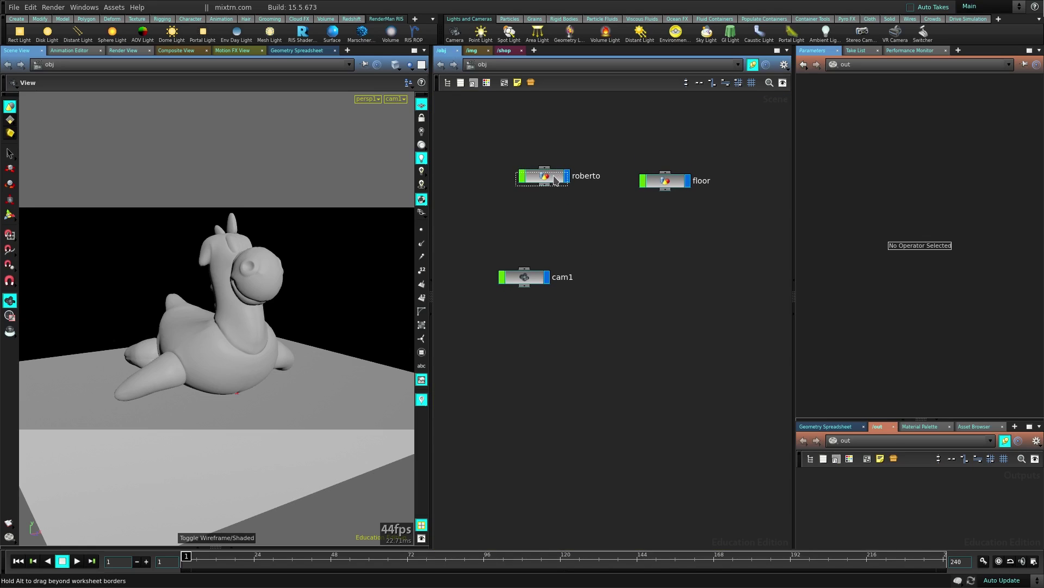
{"action": "left_click_drag", "start_coordinate": [560, 179], "coordinate": [550, 188]}
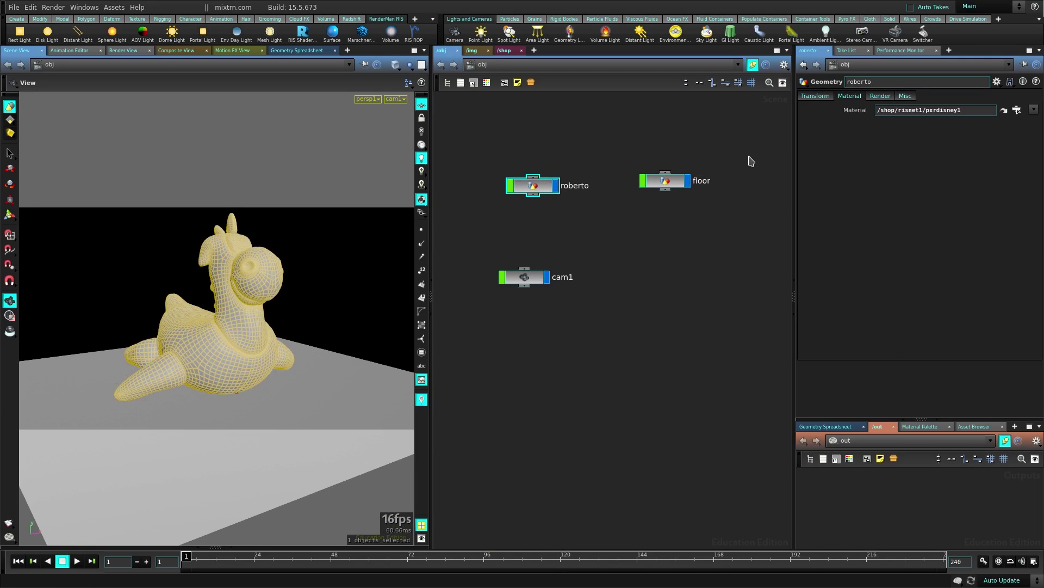
{"action": "left_click_drag", "start_coordinate": [665, 180], "coordinate": [665, 190]}
{"action": "left_click_drag", "start_coordinate": [524, 283], "coordinate": [563, 287]}
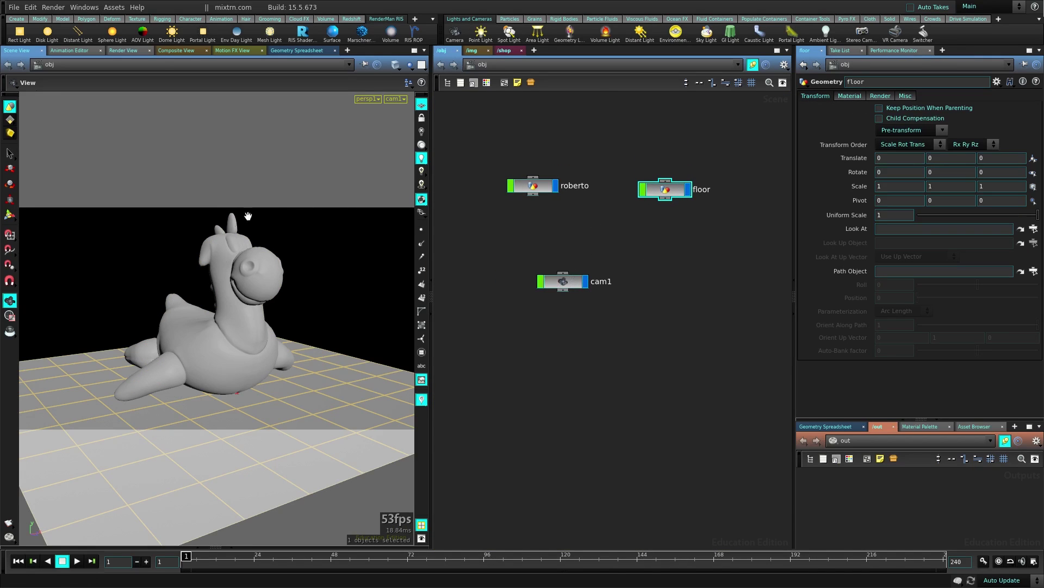
- Add a RenderMan RIS ROP, ris1, in /out and inspect its Integrator path
{"action": "left_click", "coordinate": [415, 35]}
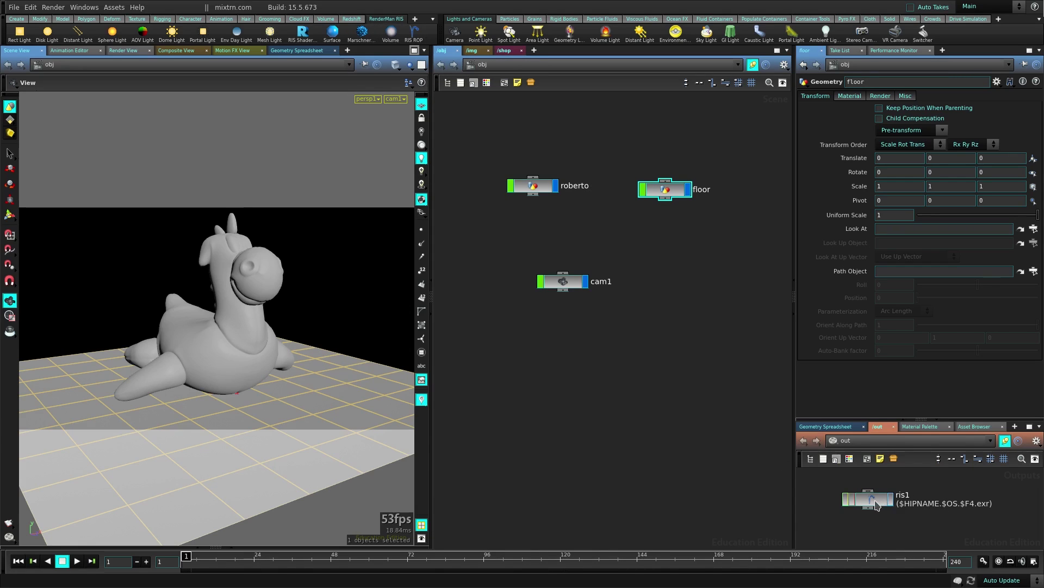
{"action": "left_click", "coordinate": [881, 507]}
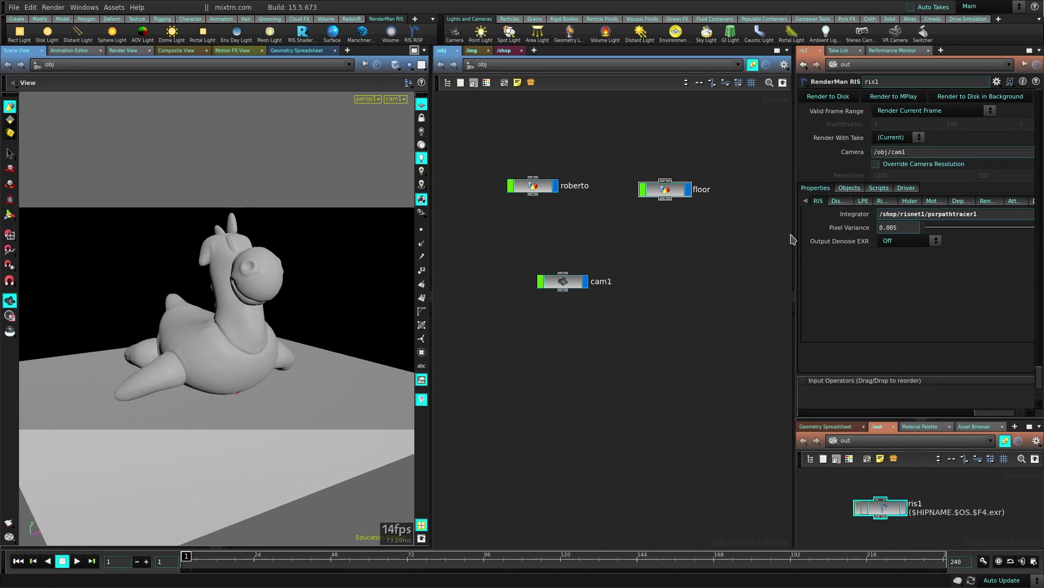
{"action": "left_click_drag", "start_coordinate": [793, 239], "coordinate": [716, 240]}
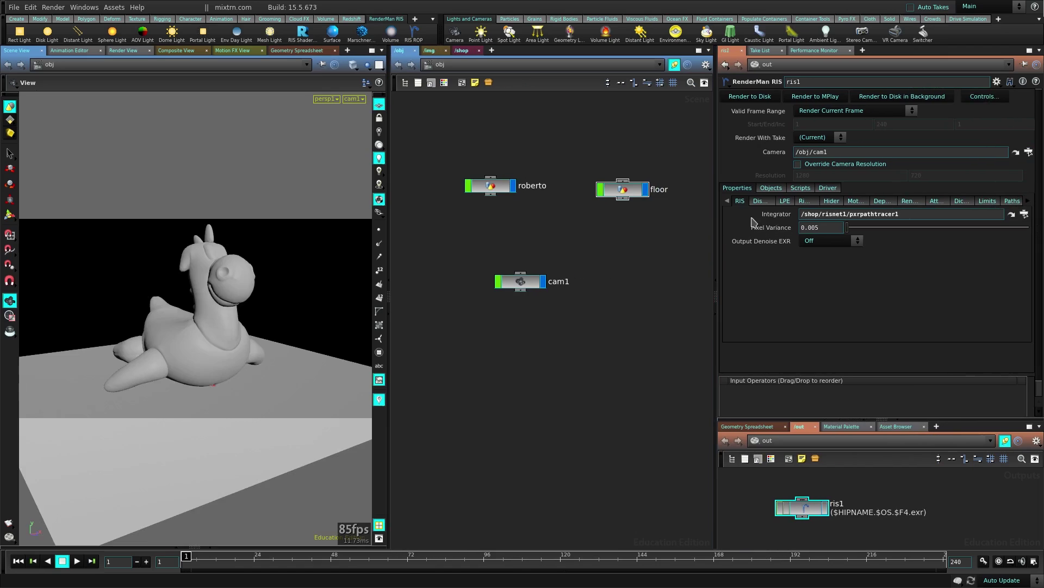
{"action": "left_click", "coordinate": [815, 216]}
{"action": "left_click_drag", "start_coordinate": [847, 214], "coordinate": [825, 215]}
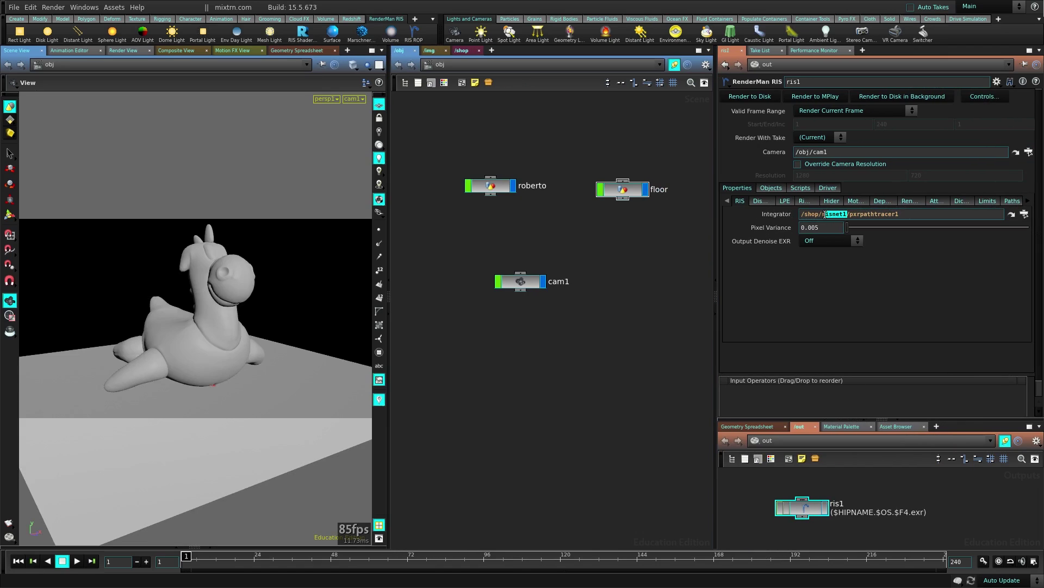
{"action": "triple_click", "coordinate": [918, 213]}
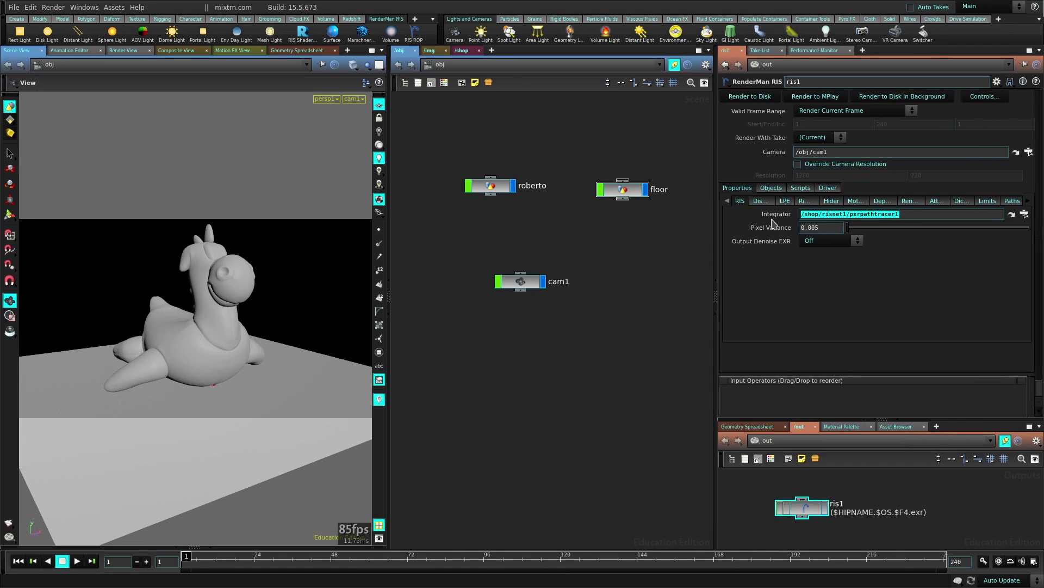
- In /shop, move risnet1 and enter it to see pxrpathtracer1, then recheck ris1's integrator path
{"action": "left_click", "coordinate": [463, 50]}
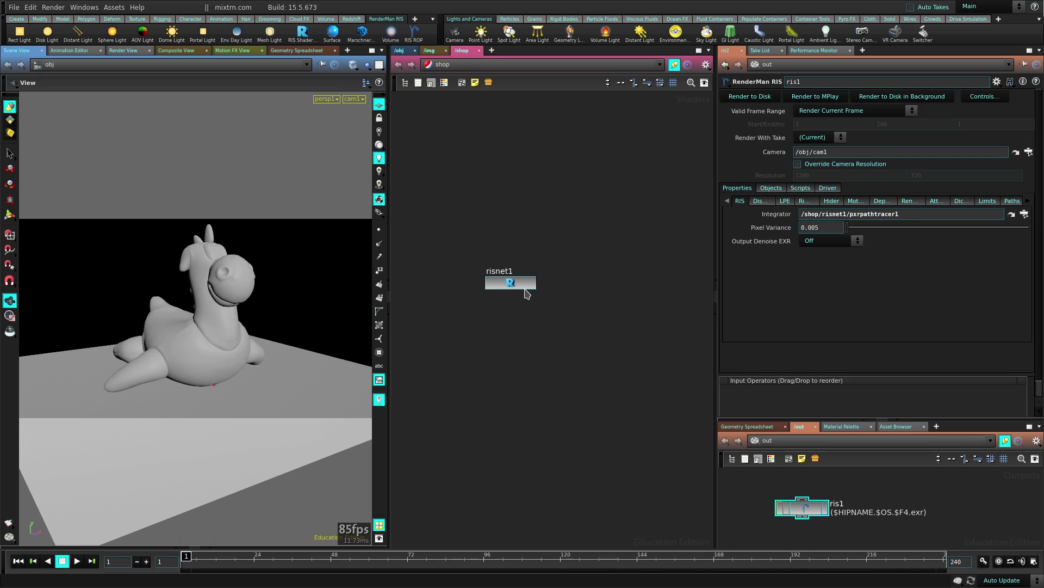
{"action": "left_click_drag", "start_coordinate": [524, 289], "coordinate": [525, 219]}
{"action": "left_click", "coordinate": [525, 219]}
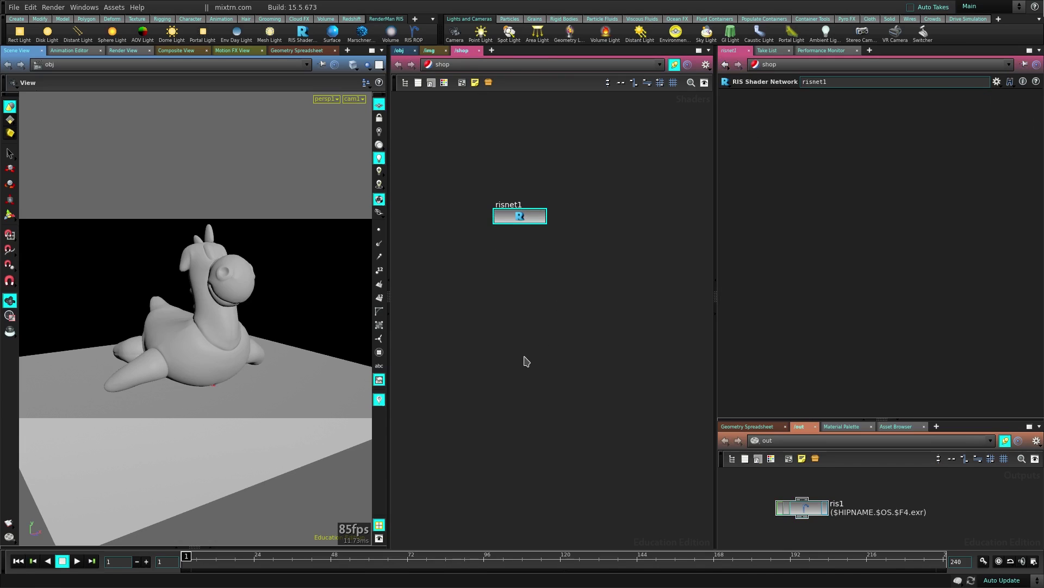
{"action": "double_click", "coordinate": [521, 219]}
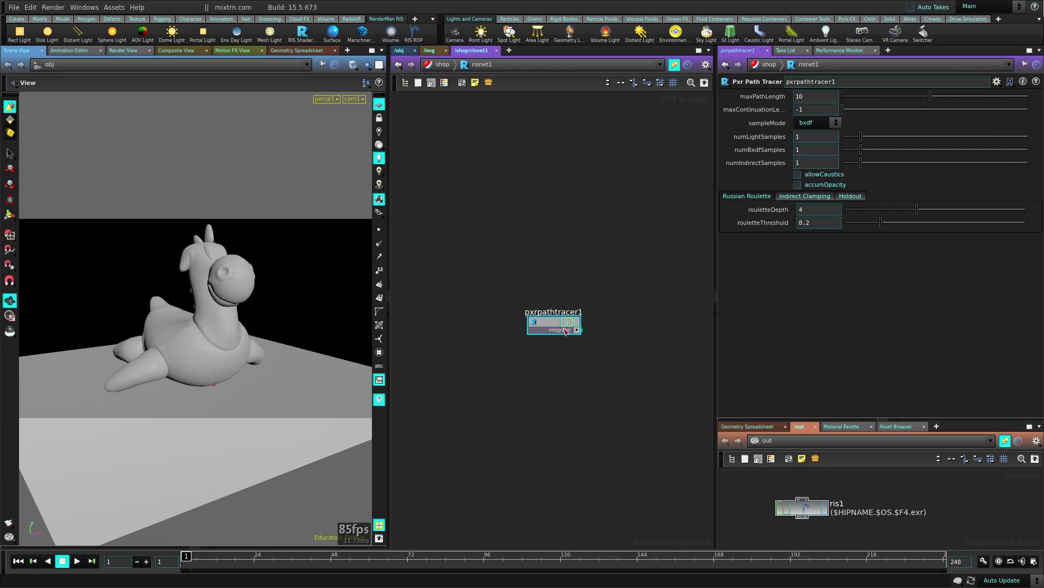
{"action": "left_click", "coordinate": [803, 508]}
{"action": "double_click", "coordinate": [857, 212]}
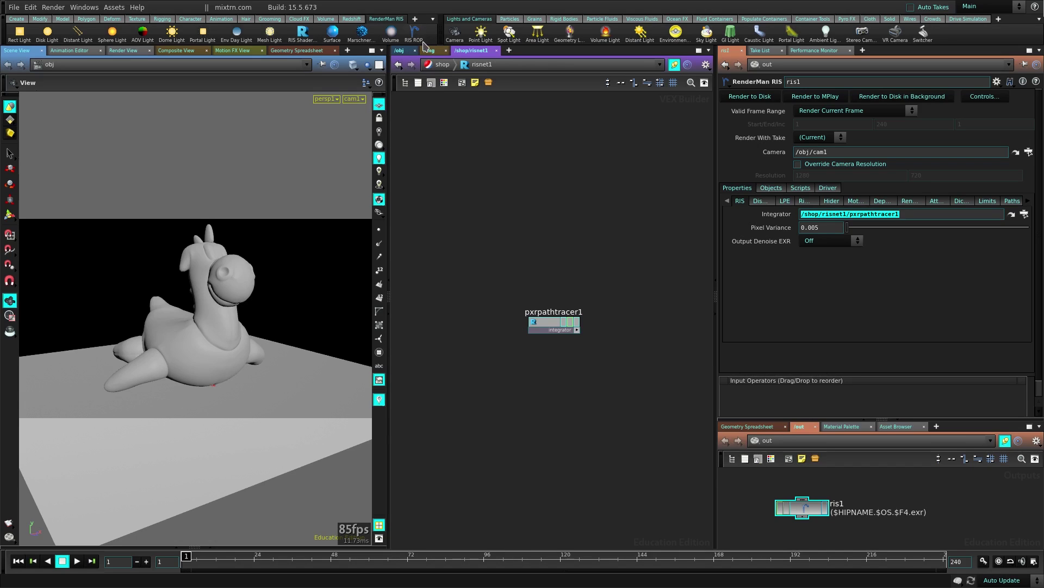
- Reposition pxrsurface1 in risnet1, browse the shader menu, then delete pxrsurface1
{"action": "left_click", "coordinate": [494, 199]}
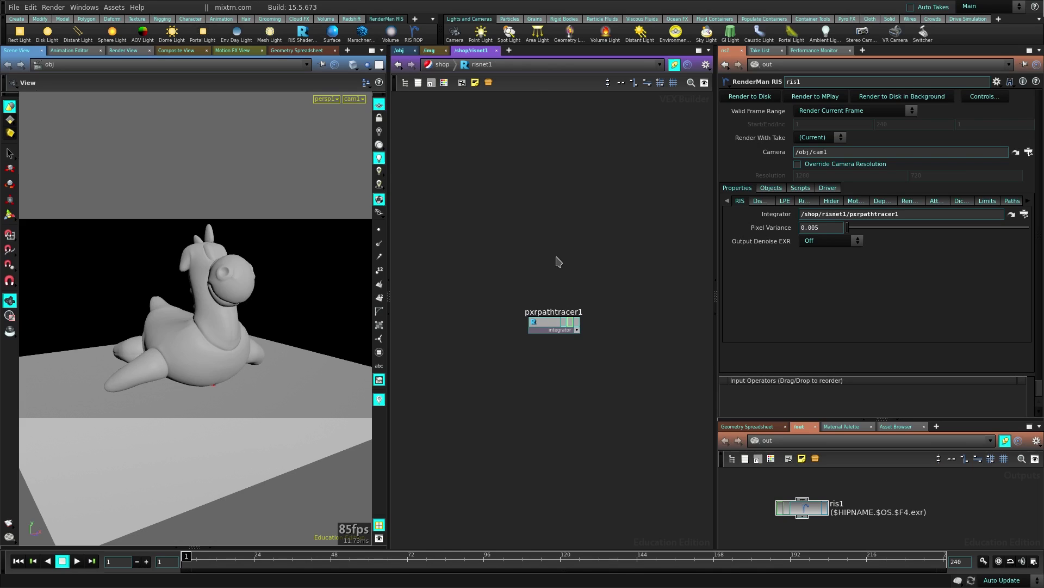
{"action": "scroll", "coordinate": [588, 373], "scroll_direction": "down", "scroll_amount": 5}
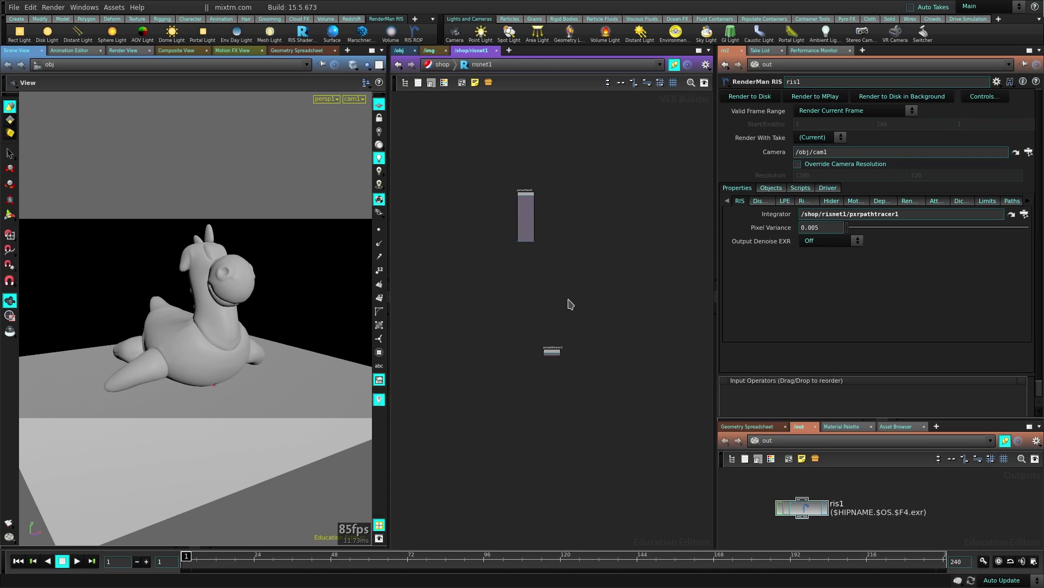
{"action": "scroll", "coordinate": [664, 373], "scroll_direction": "up", "scroll_amount": 6}
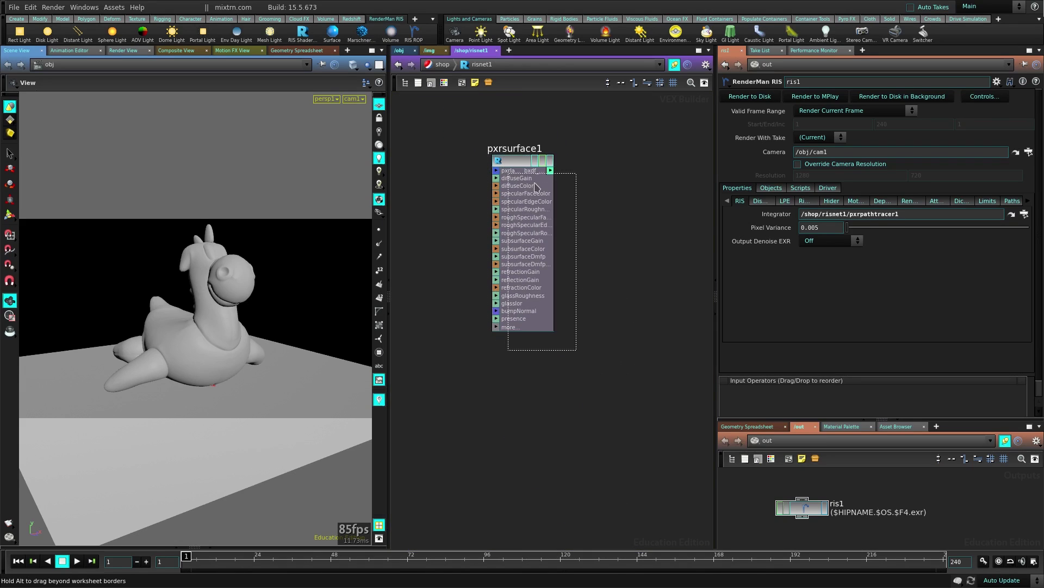
{"action": "left_click", "coordinate": [542, 193]}
{"action": "middle_click_drag", "start_coordinate": [501, 315], "coordinate": [486, 244]}
{"action": "key", "text": "Tab"}
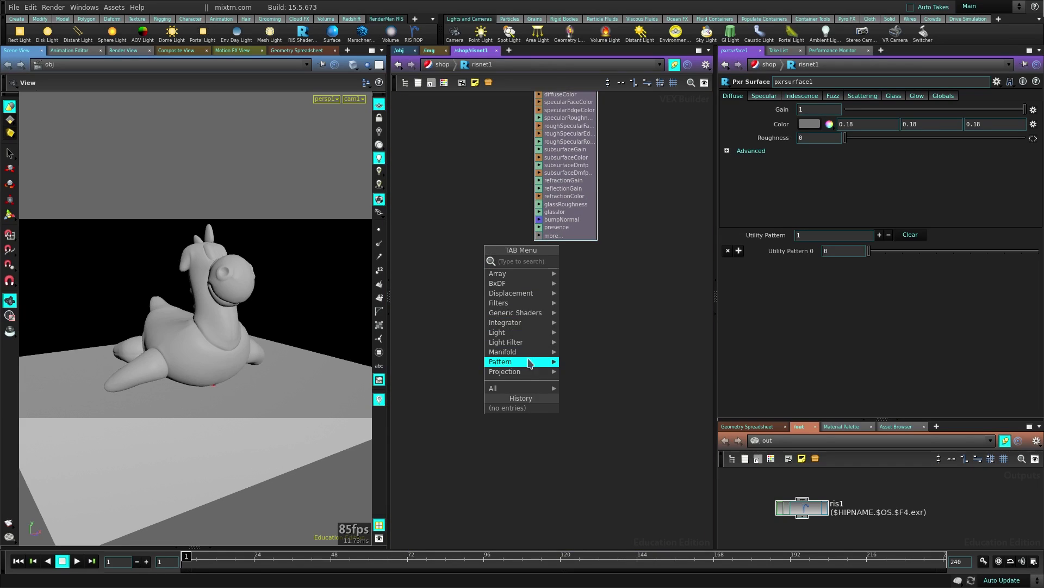
{"action": "mouse_move", "coordinate": [517, 283]}
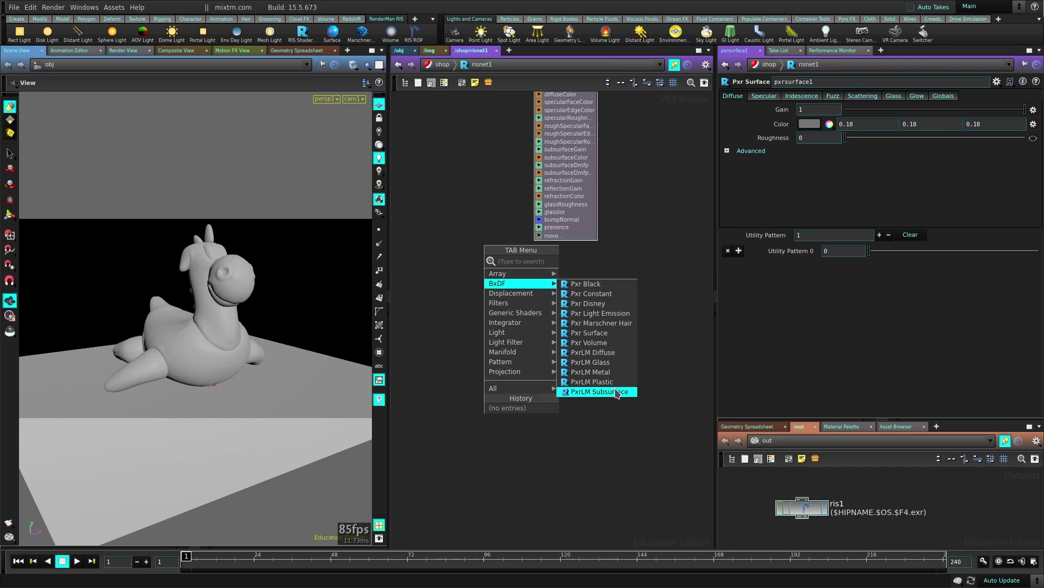
{"action": "mouse_move", "coordinate": [524, 317]}
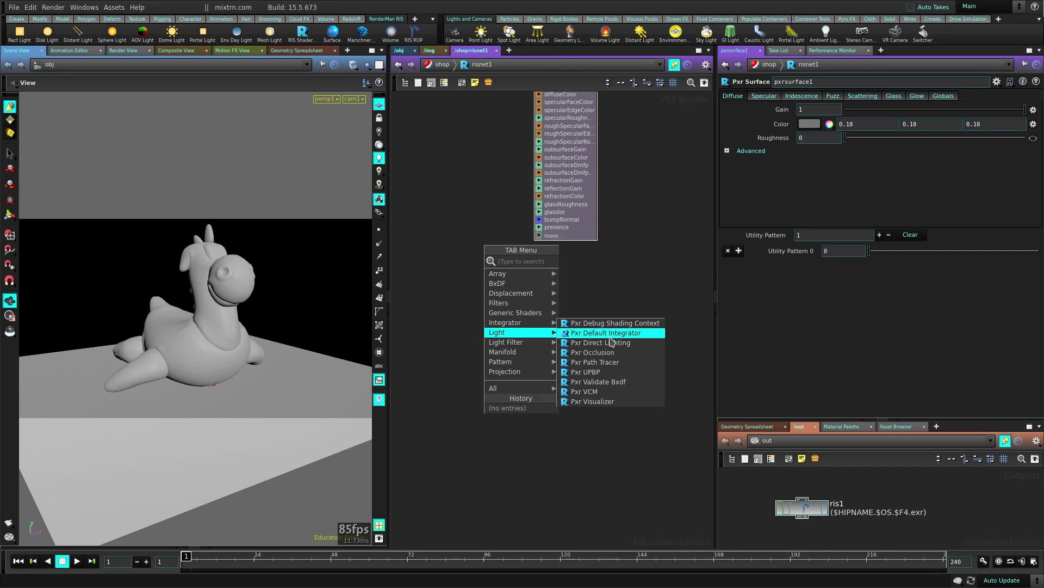
{"action": "mouse_move", "coordinate": [529, 368]}
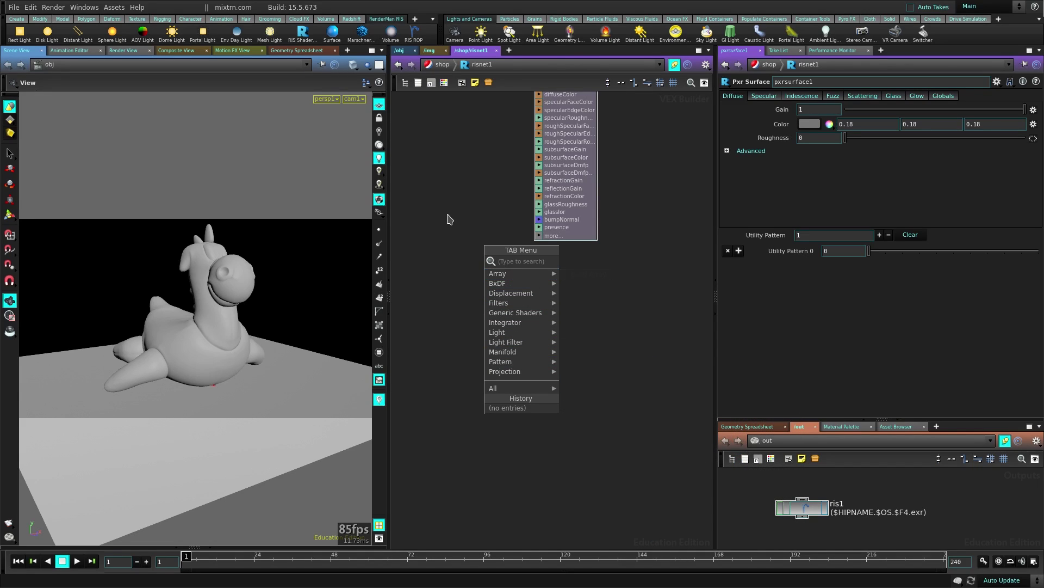
{"action": "key", "text": "Escape"}
{"action": "key", "text": "h"}
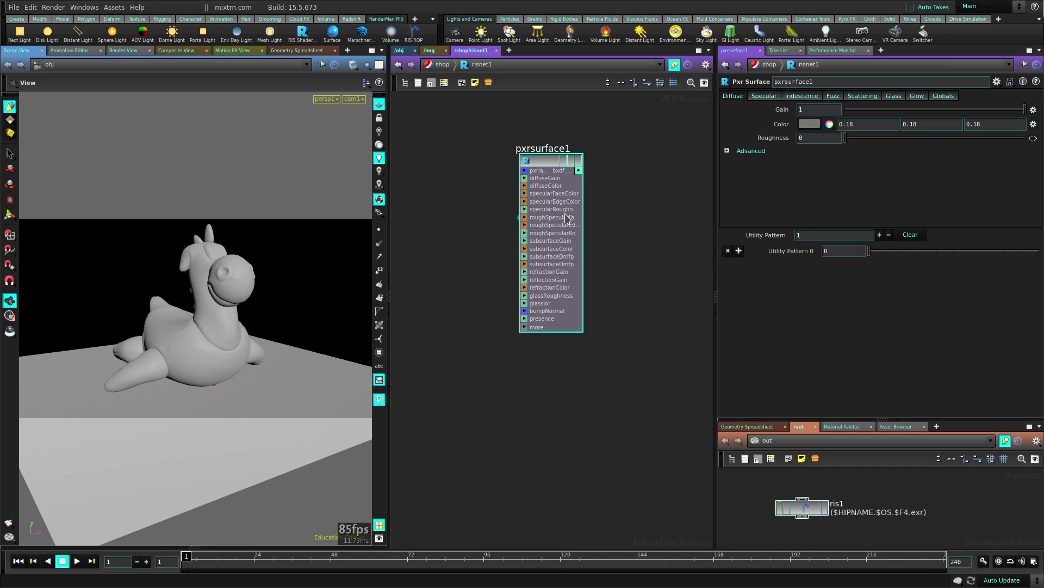
{"action": "key", "text": "Delete"}
- Add a BxDF > Pxr Disney node, pxrdisney1, and place it in the network
{"action": "key", "text": "Tab"}
{"action": "mouse_move", "coordinate": [594, 249]}
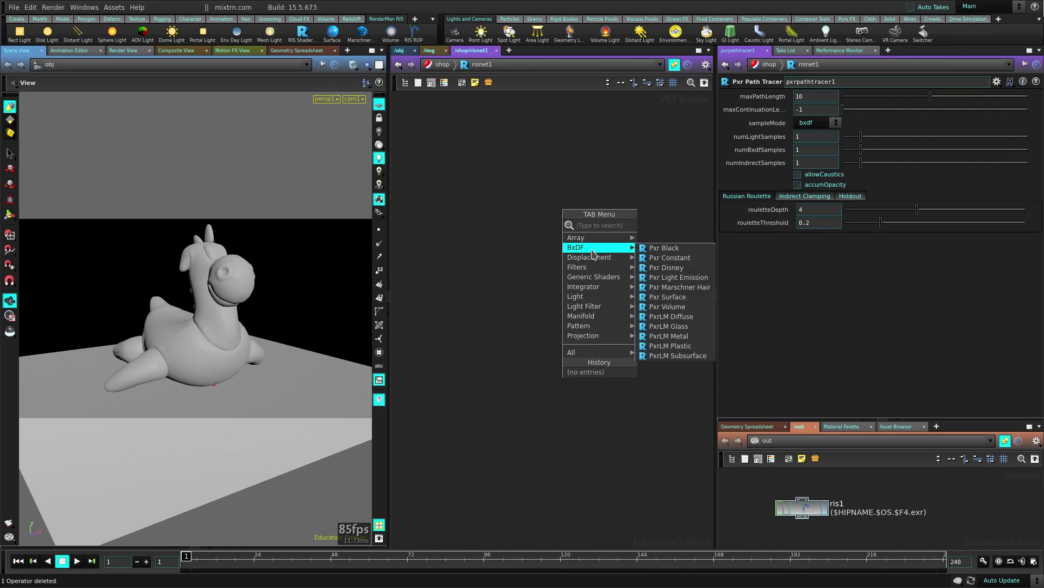
{"action": "left_click", "coordinate": [675, 267]}
{"action": "left_click", "coordinate": [552, 152]}
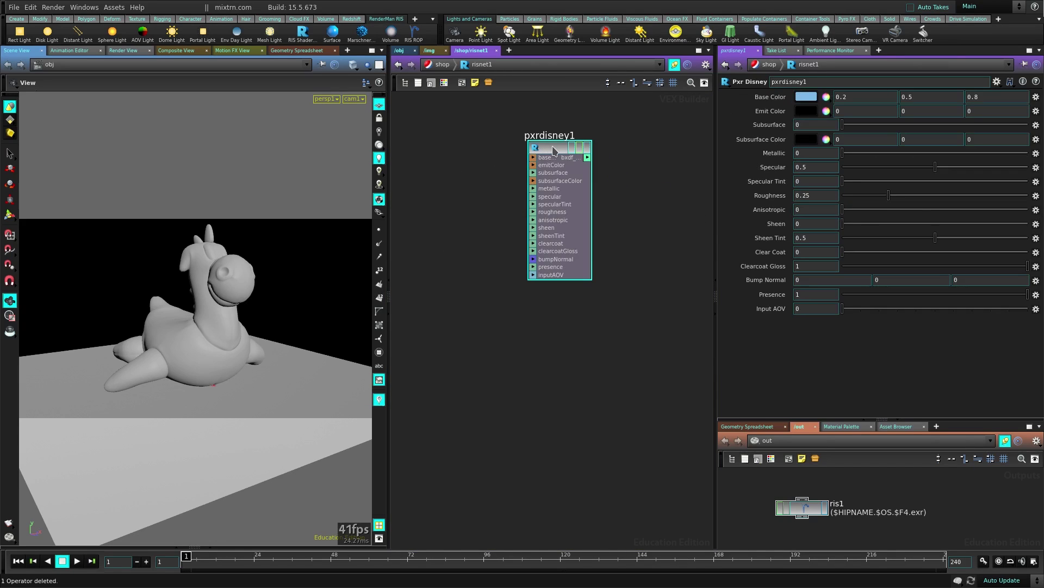
{"action": "left_click_drag", "start_coordinate": [554, 154], "coordinate": [574, 198]}
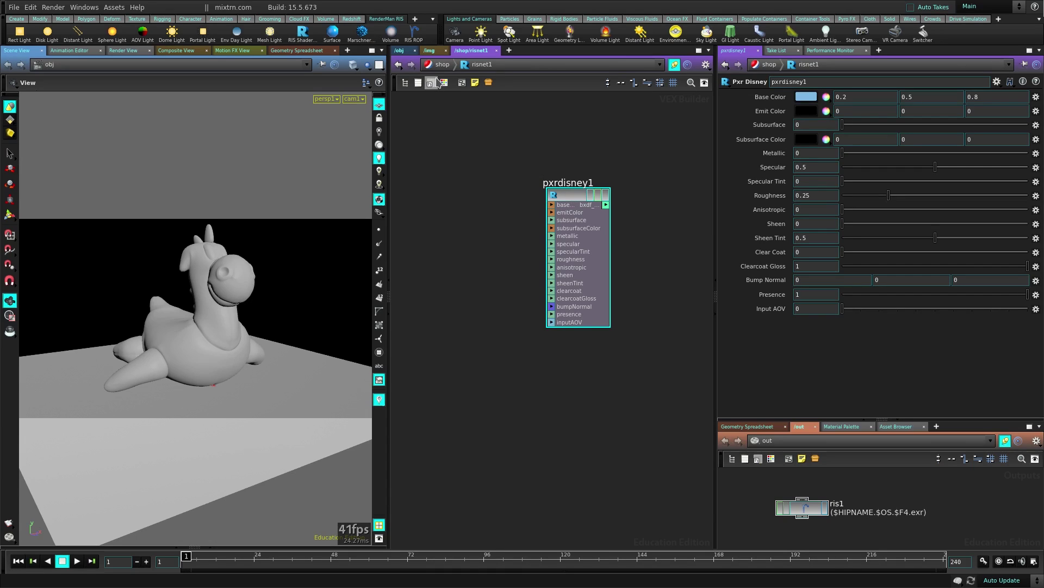
- Set roberto's Material to /shop/risnet1/pxrdisney1 through the operator chooser
{"action": "left_click", "coordinate": [400, 50]}
{"action": "left_click", "coordinate": [509, 186]}
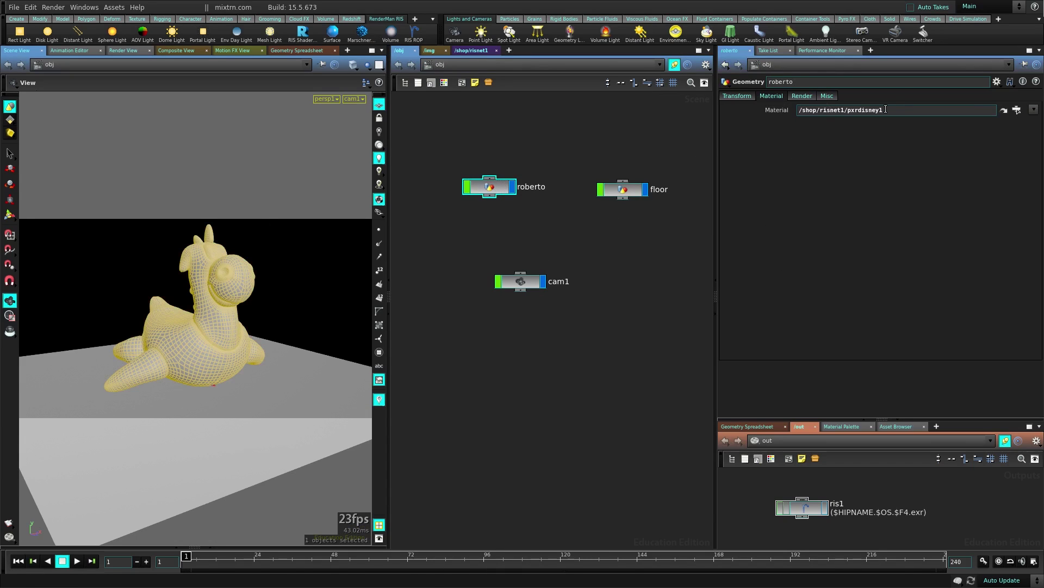
{"action": "left_click_drag", "start_coordinate": [895, 109], "coordinate": [755, 137]}
{"action": "key", "text": "BackSpace"}
{"action": "left_click", "coordinate": [1017, 110]}
{"action": "left_click_drag", "start_coordinate": [966, 23], "coordinate": [814, 102]}
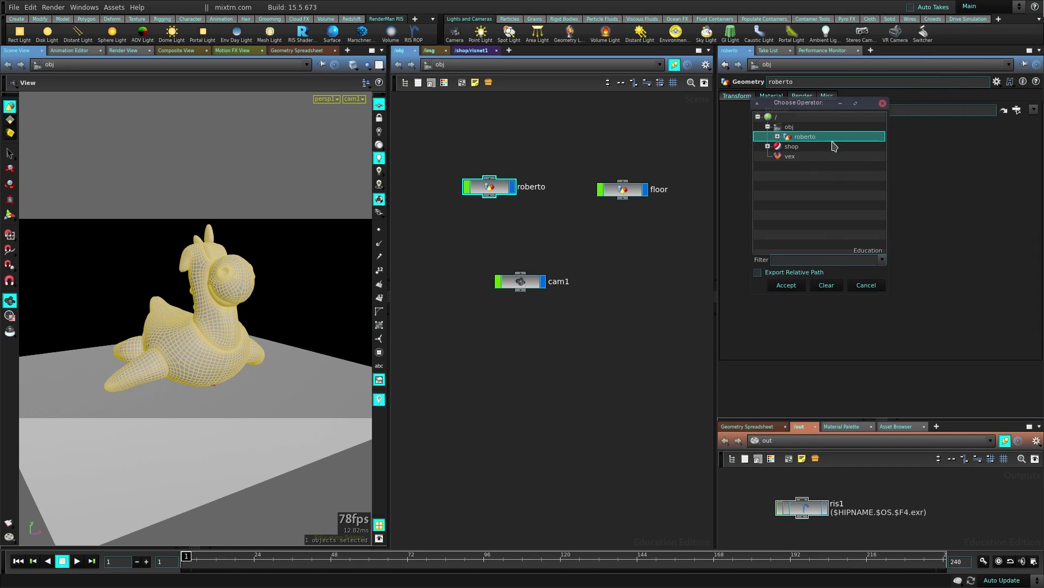
{"action": "left_click", "coordinate": [768, 147]}
{"action": "left_click", "coordinate": [778, 156]}
{"action": "left_click", "coordinate": [819, 167]}
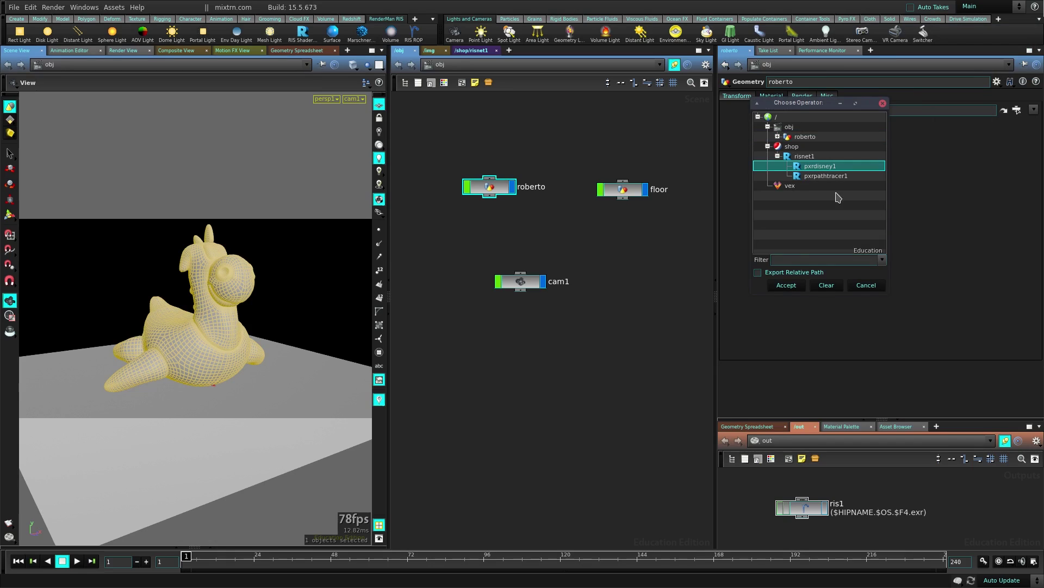
{"action": "left_click", "coordinate": [786, 286]}
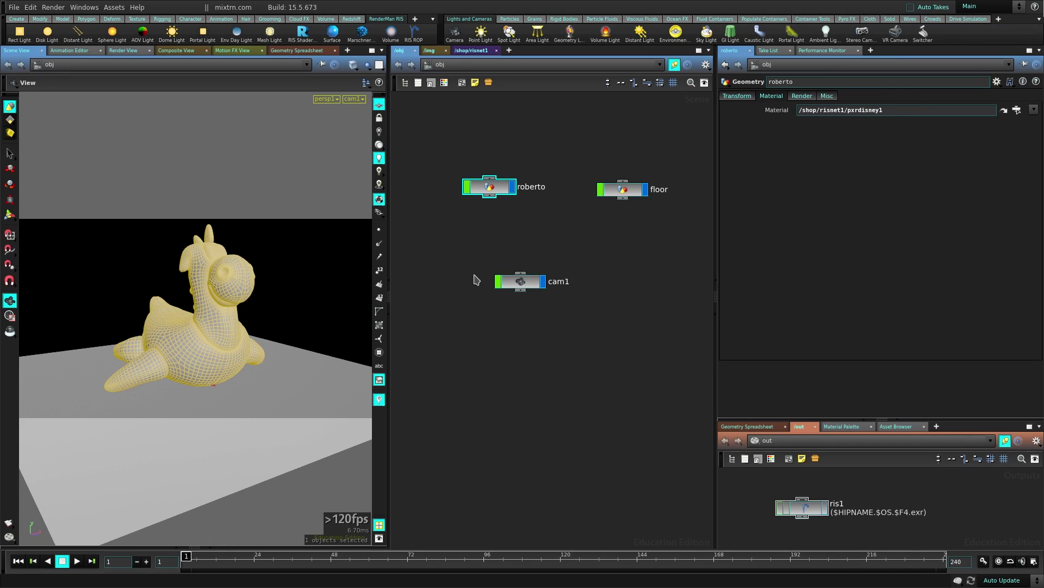
- Render frame 1 from ris1 to disk and check its colour and alpha in MPlay
{"action": "left_click", "coordinate": [795, 509]}
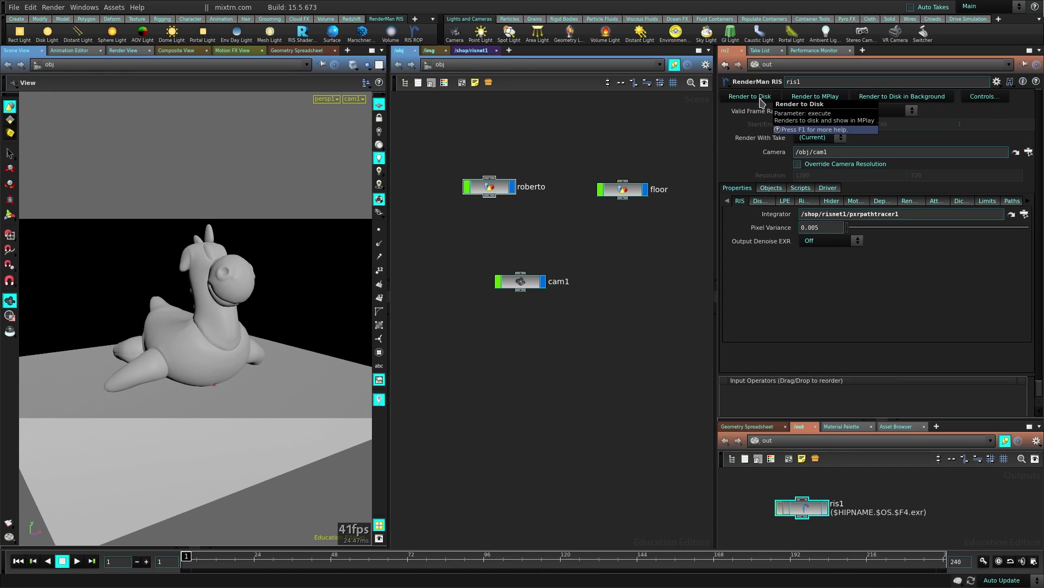
{"action": "left_click", "coordinate": [758, 97]}
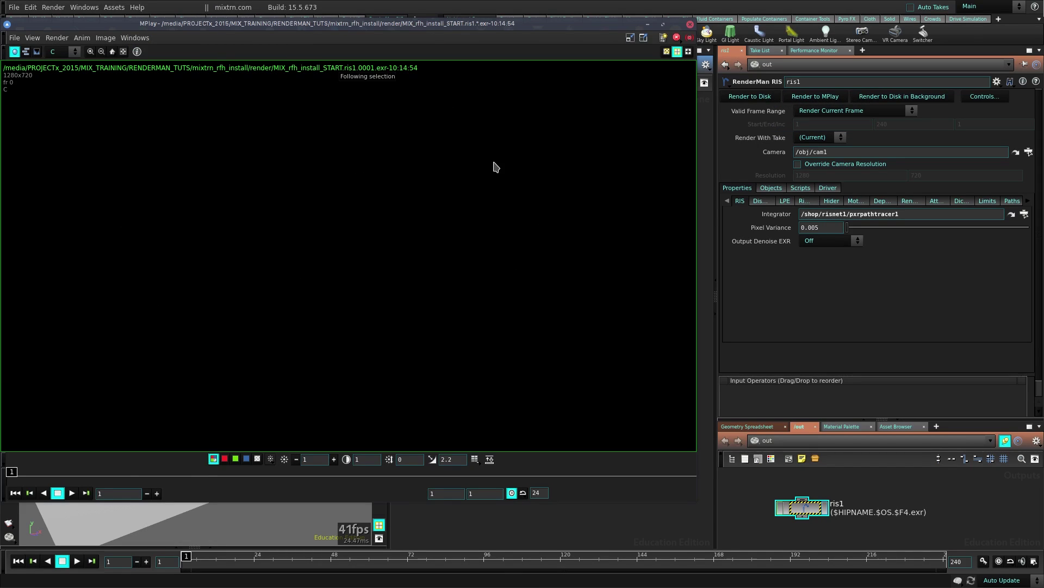
{"action": "left_click", "coordinate": [257, 459]}
{"action": "left_click", "coordinate": [213, 459]}
{"action": "left_click", "coordinate": [690, 25]}
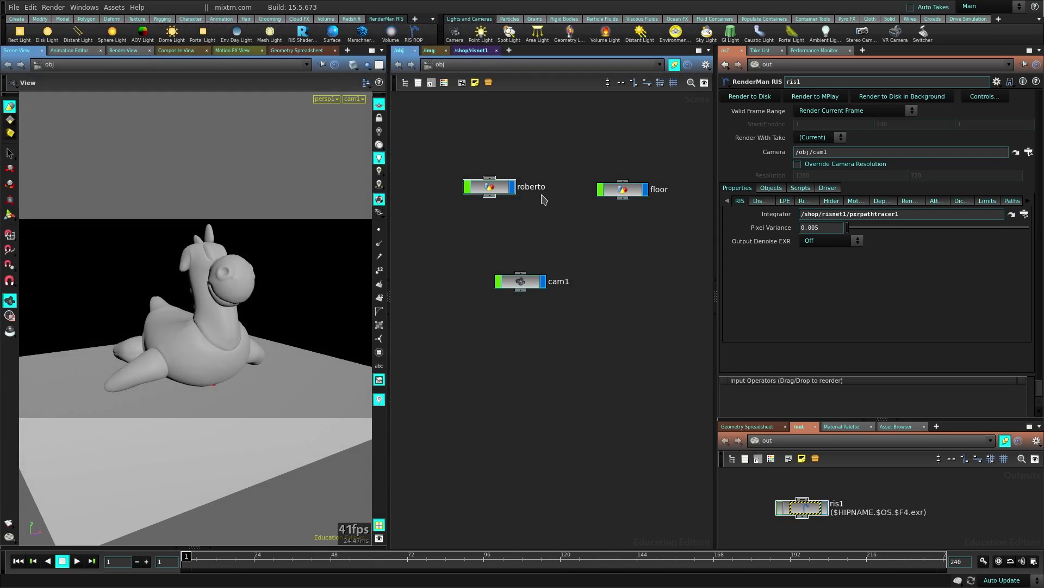
- Add a Pxr Dome Light, pxrdomelight, to the scene
{"action": "left_click", "coordinate": [172, 34]}
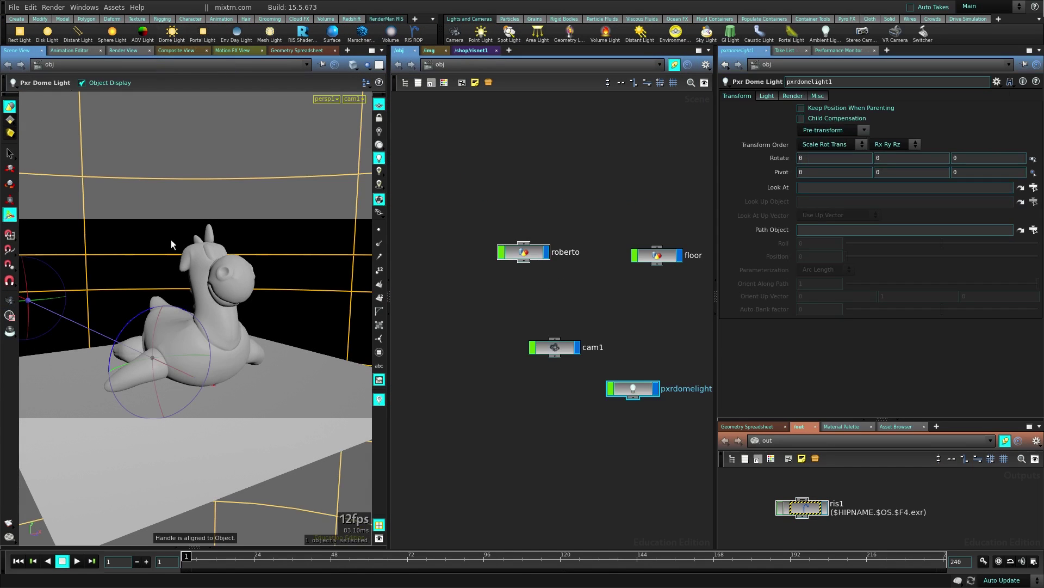
{"action": "key", "text": "Escape"}
{"action": "scroll", "coordinate": [232, 373], "scroll_direction": "down", "scroll_amount": 10}
{"action": "left_click_drag", "start_coordinate": [220, 384], "coordinate": [192, 398]}
{"action": "key", "text": "Return"}
- Look through cam1 again and render ris1 to disk, reviewing the lit blue Roberto
{"action": "left_click", "coordinate": [352, 99]}
{"action": "left_click", "coordinate": [356, 150]}
{"action": "left_click", "coordinate": [804, 507]}
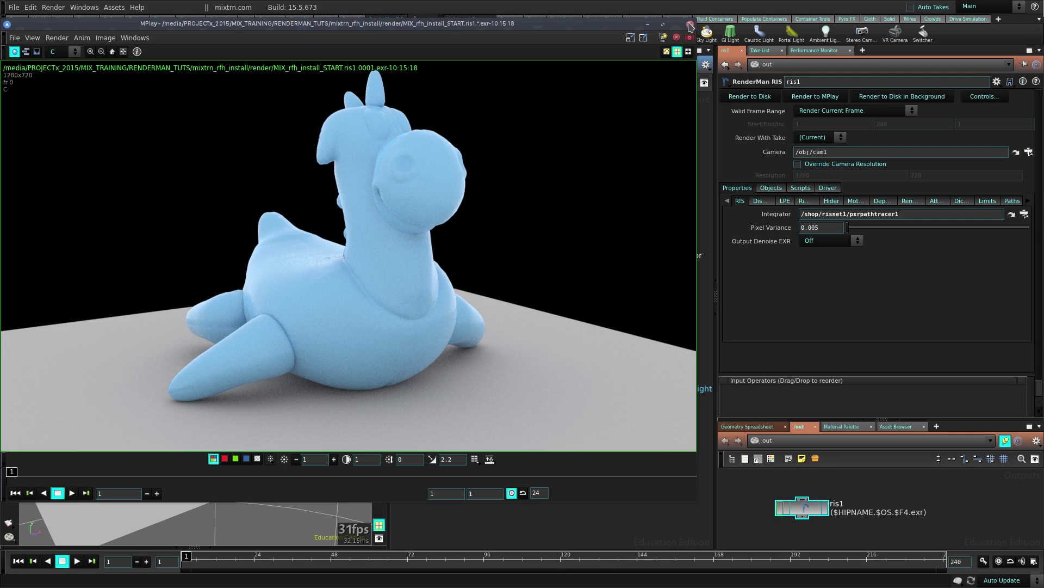
{"action": "left_click", "coordinate": [690, 26]}
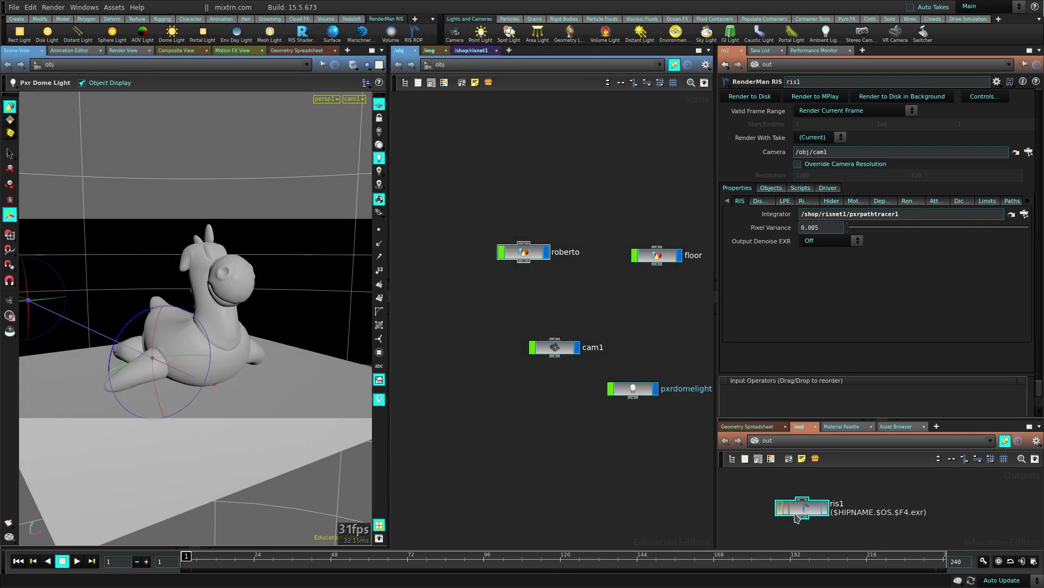
- Change ris1's Display Device from houdini to it and render to disk
{"action": "left_click", "coordinate": [759, 201]}
{"action": "double_click", "coordinate": [814, 228]}
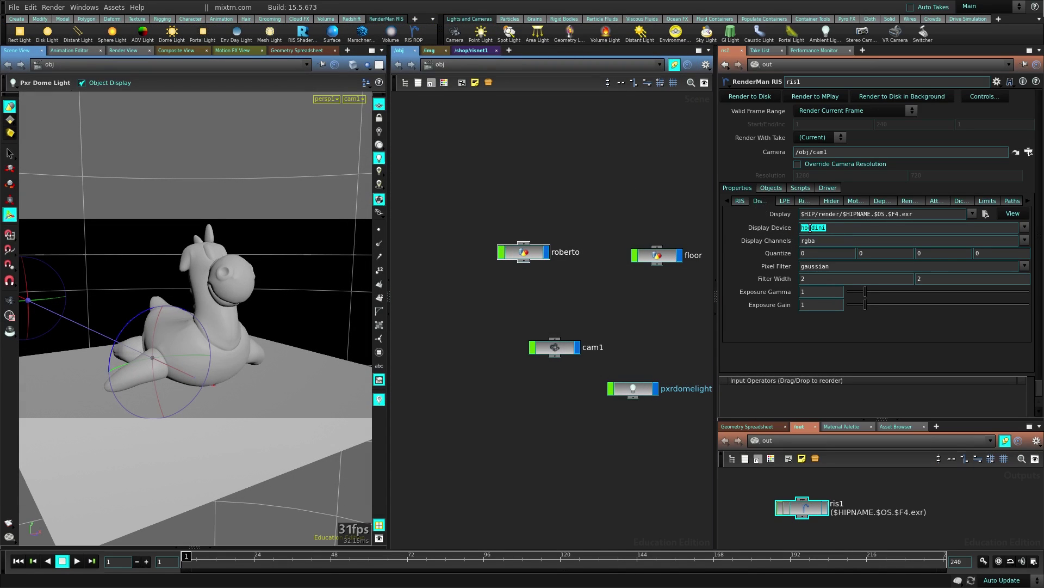
{"action": "type", "text": "it"}
{"action": "left_click", "coordinate": [749, 101]}
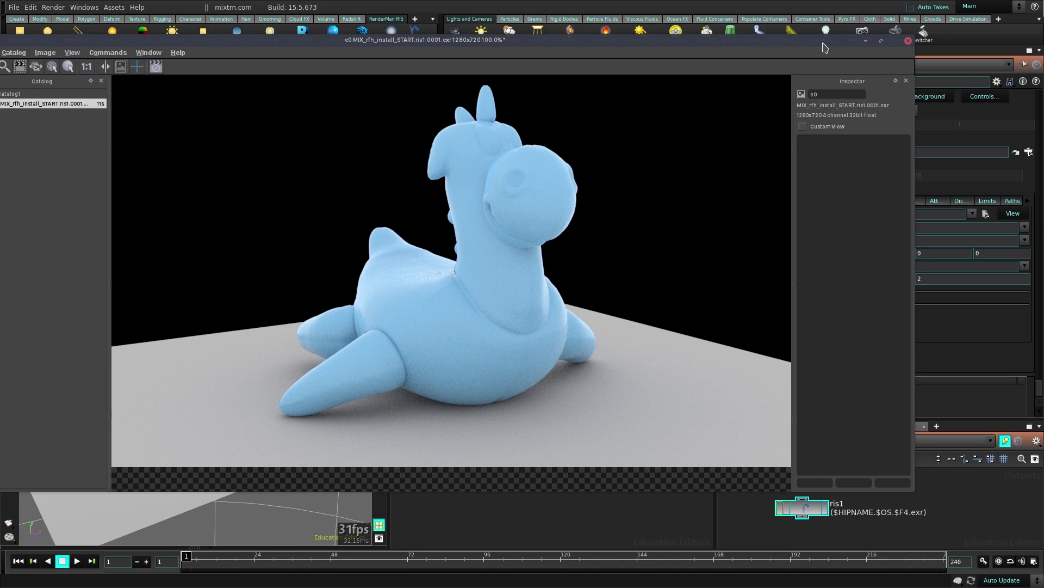
- Review the Roberto frame in it, then save the viewer session and close it
{"action": "left_click_drag", "start_coordinate": [822, 43], "coordinate": [675, 87]}
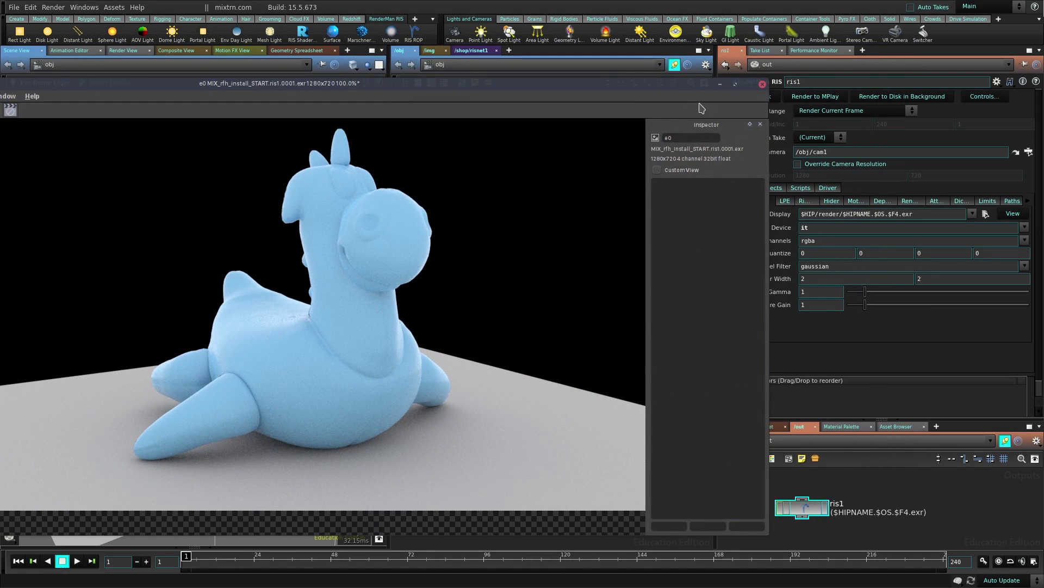
{"action": "left_click", "coordinate": [762, 83]}
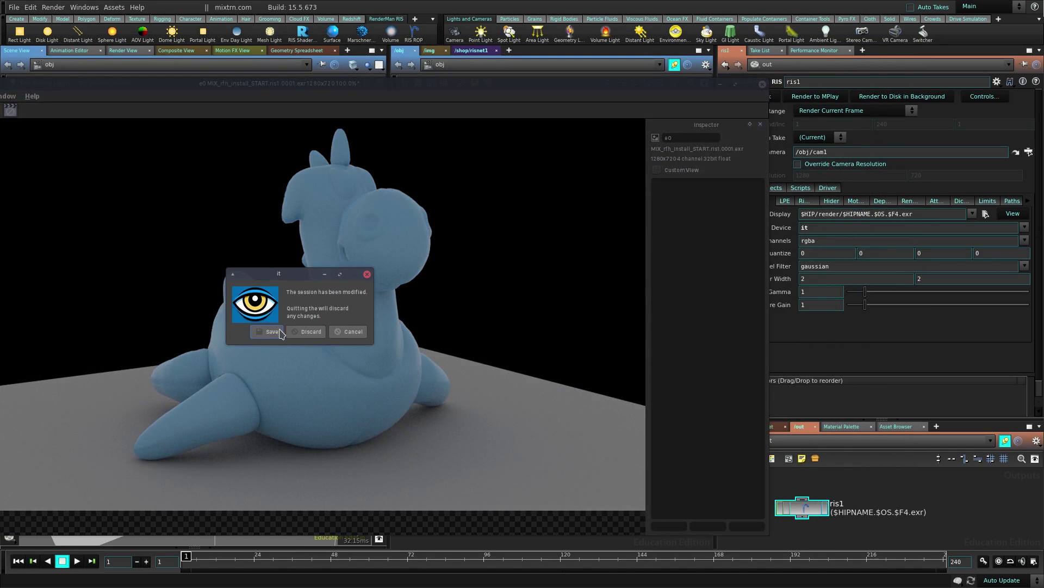
{"action": "left_click", "coordinate": [309, 332]}
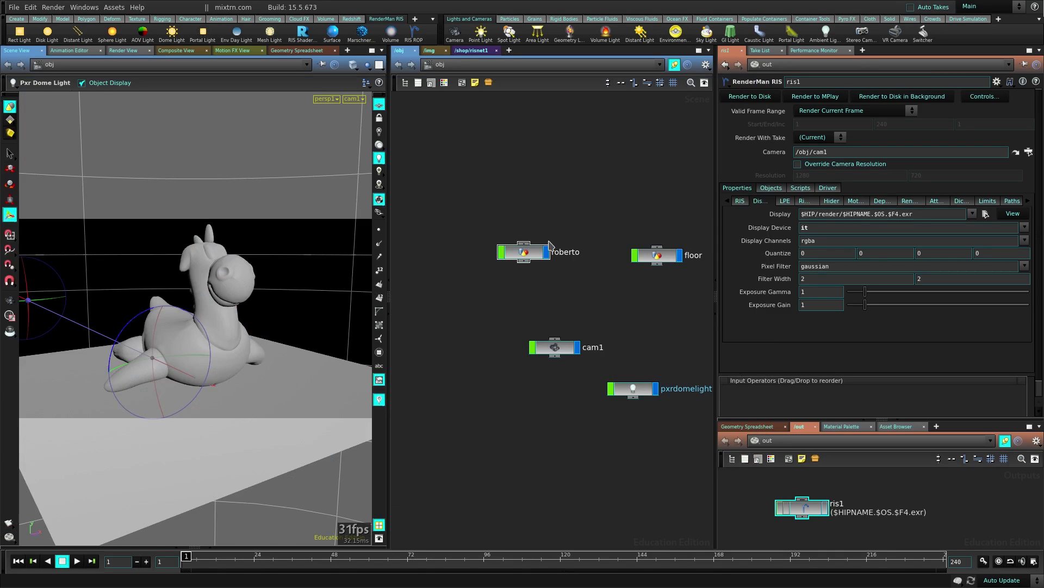
{"action": "left_click", "coordinate": [466, 52]}
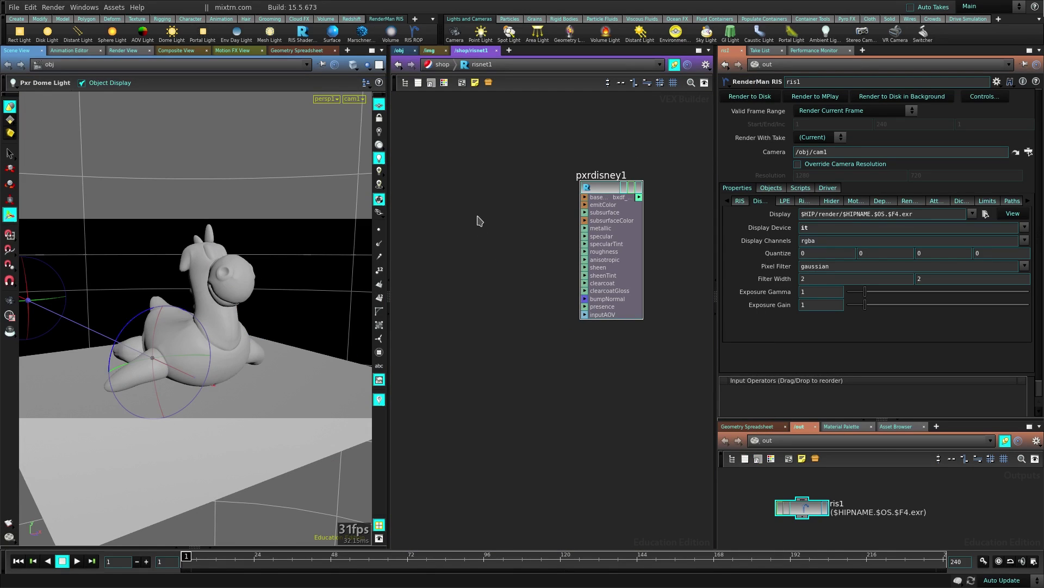
{"action": "key", "text": "Tab"}
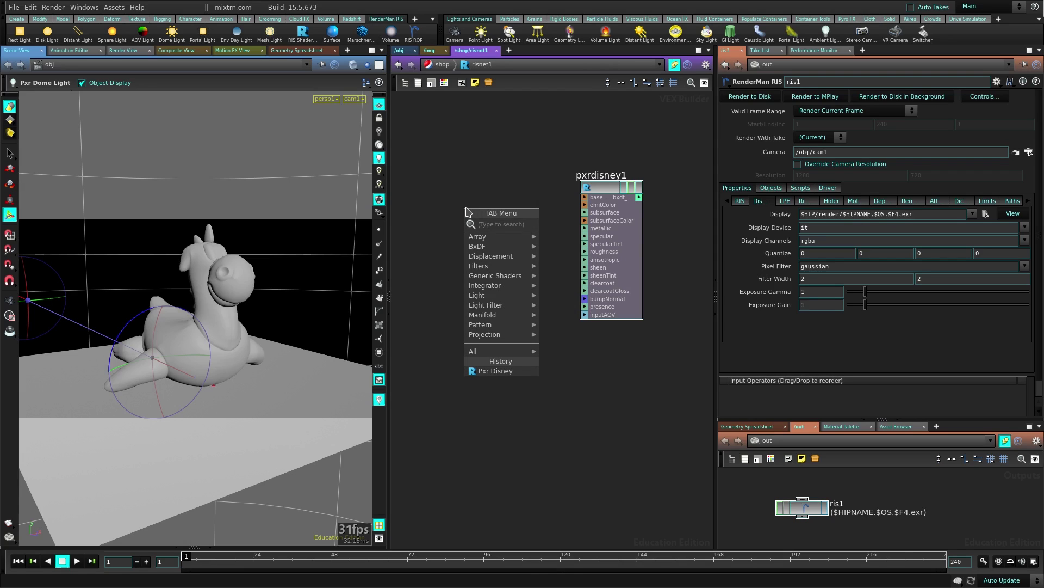
{"action": "type", "text": "te"}
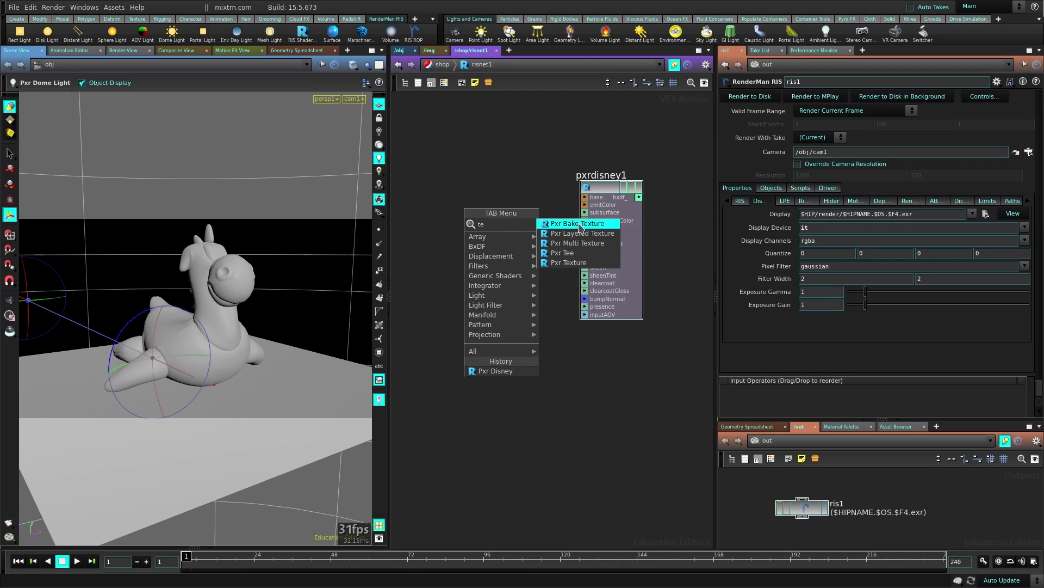
{"action": "left_click", "coordinate": [566, 263]}
{"action": "left_click", "coordinate": [468, 215]}
{"action": "left_click_drag", "start_coordinate": [469, 200], "coordinate": [593, 199]}
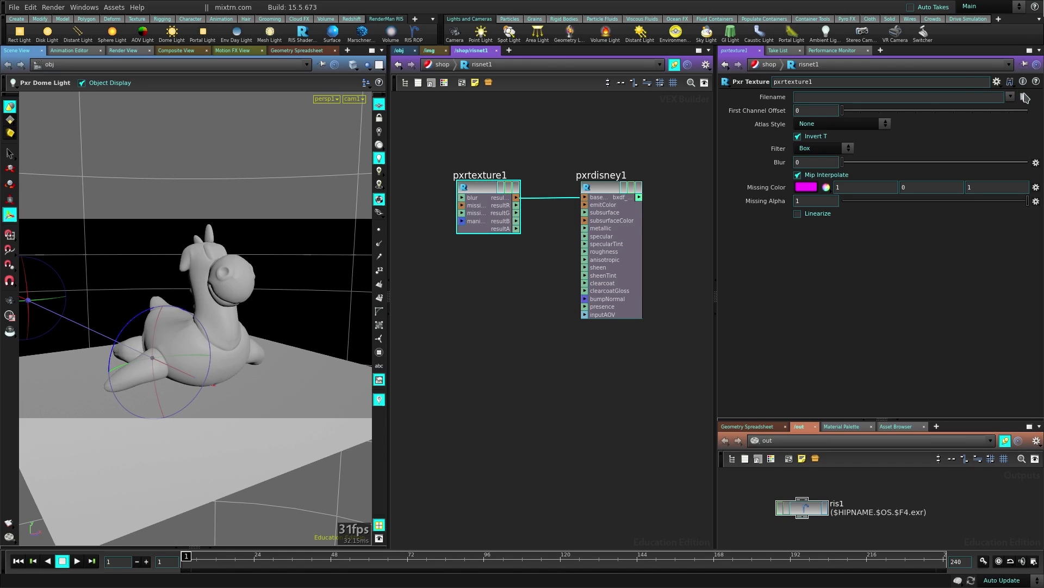
{"action": "left_click", "coordinate": [1024, 97]}
{"action": "scroll", "coordinate": [809, 180], "scroll_direction": "down", "scroll_amount": 1}
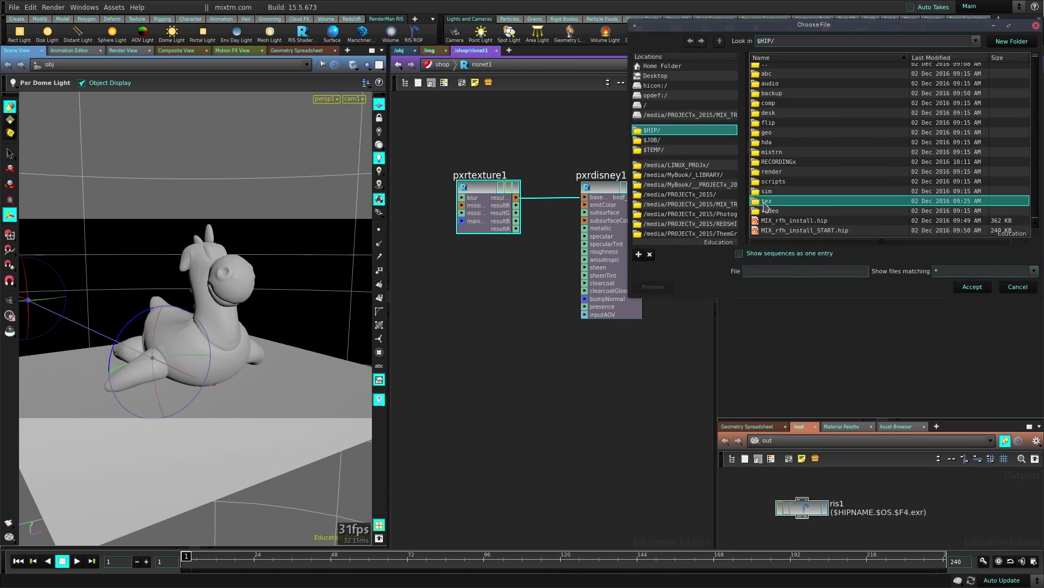
{"action": "double_click", "coordinate": [786, 201]}
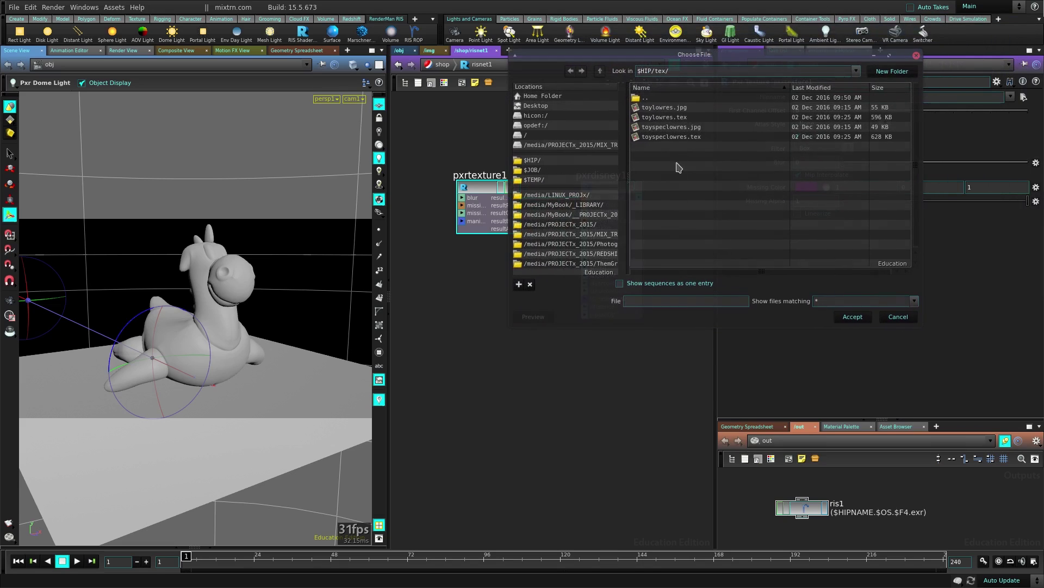
{"action": "left_click", "coordinate": [670, 108]}
{"action": "scroll", "coordinate": [677, 177], "scroll_direction": "up", "scroll_amount": 3, "text": "ctrl"}
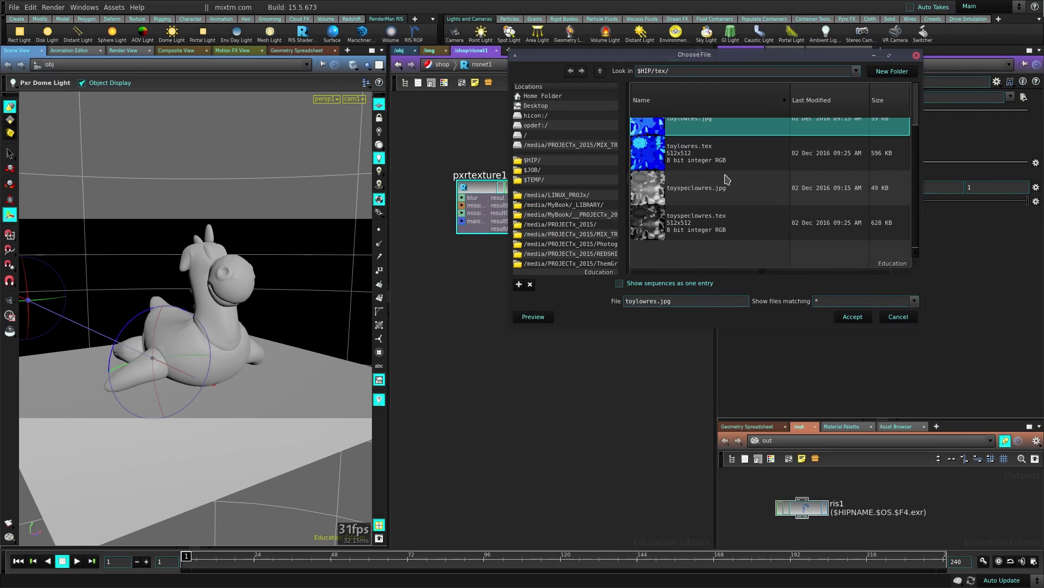
{"action": "key", "text": "Down"}
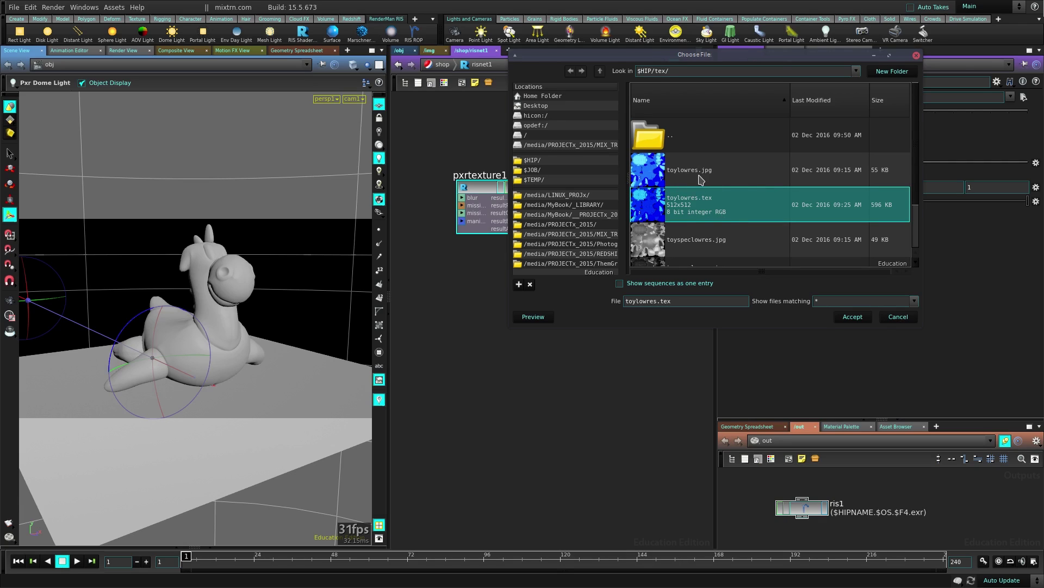
{"action": "left_click", "coordinate": [898, 318]}
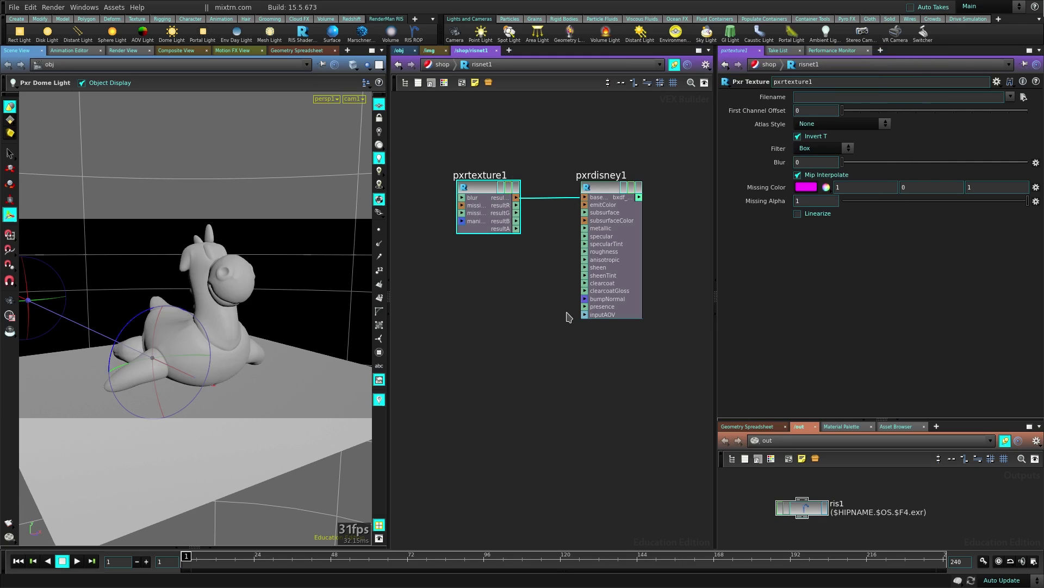
{"action": "left_click", "coordinate": [525, 291]}
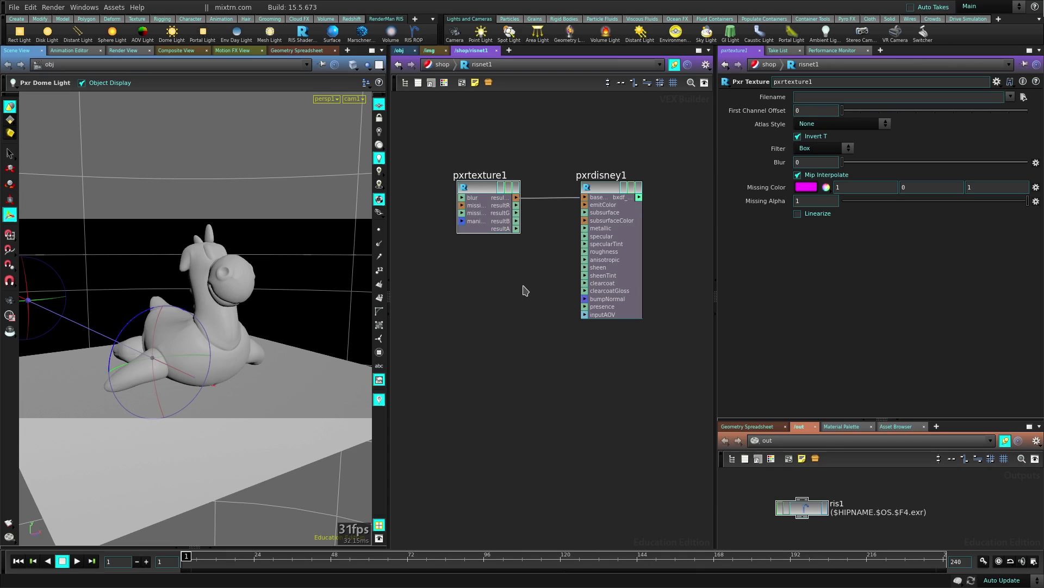
- Bring Dolphin forward on the tex folder and open a Konsole terminal there
{"action": "key", "text": "alt+Tab"}
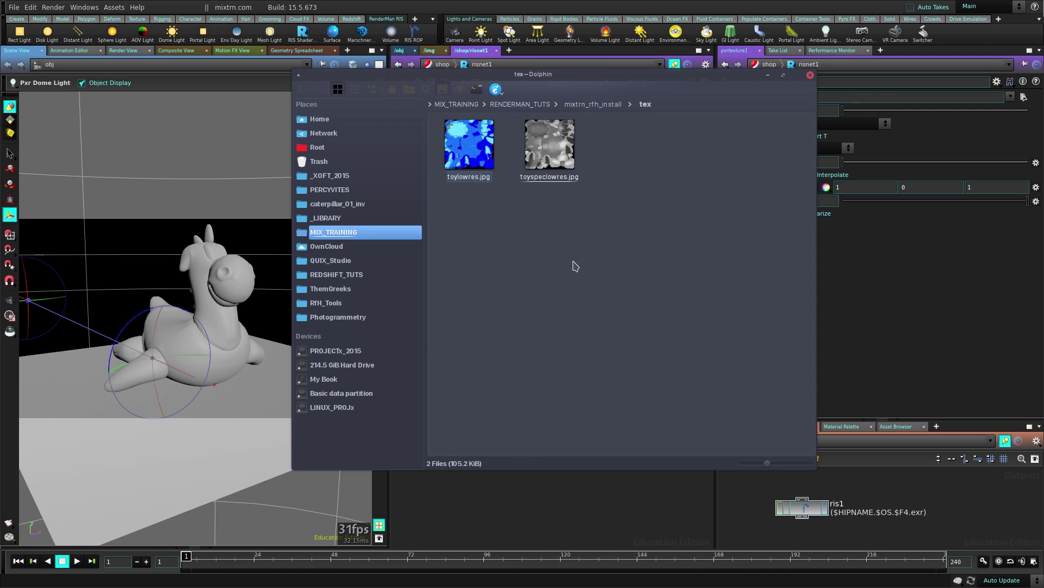
{"action": "key", "text": "shift+F4"}
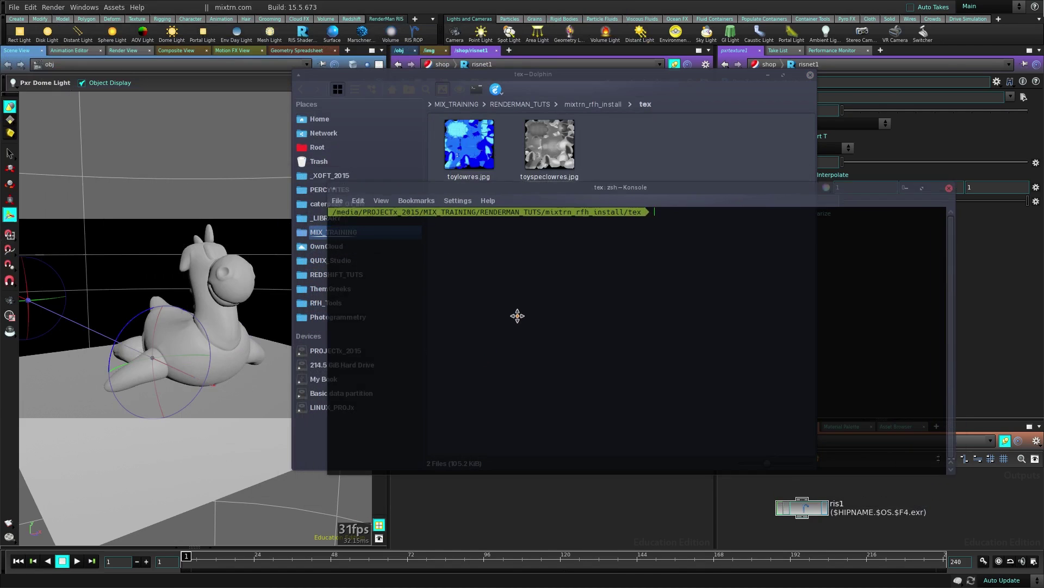
{"action": "left_click", "coordinate": [475, 282]}
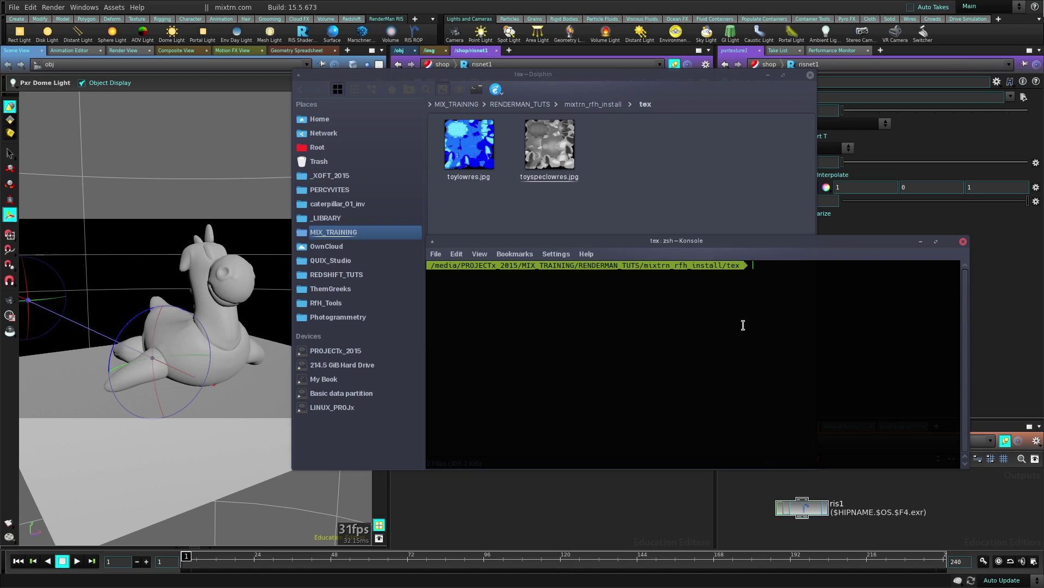
- Run txmake toylowres.jpg toylowres.tex in Konsole to create the RenderMan texture
{"action": "left_click_drag", "start_coordinate": [693, 249], "coordinate": [614, 249]}
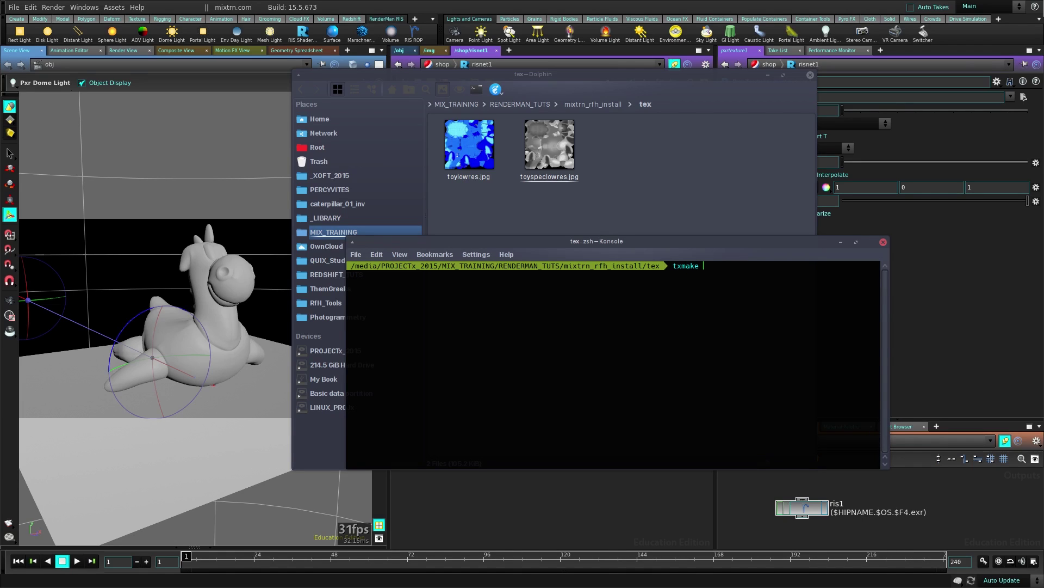
{"action": "key", "text": "Tab"}
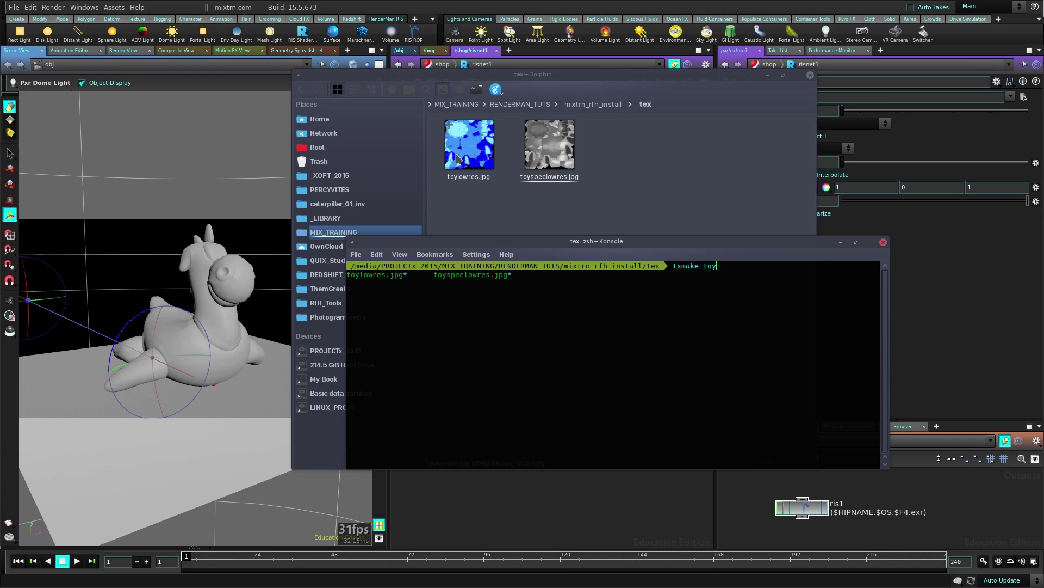
{"action": "key", "text": "Tab"}
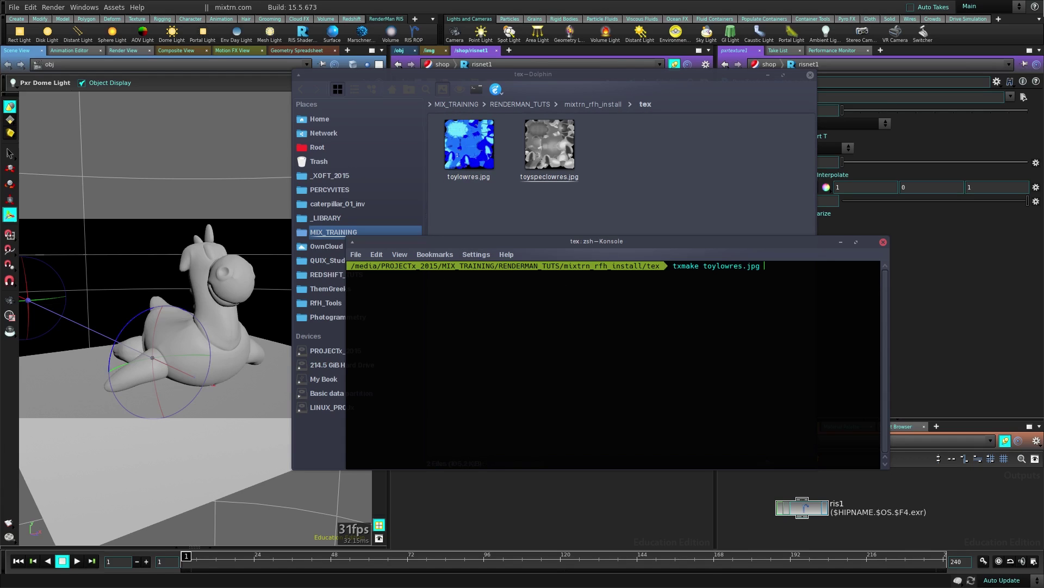
{"action": "type", "text": "toy"}
{"action": "key", "text": "Tab"}
{"action": "key", "text": "Tab"}
{"action": "key", "text": "Return"}
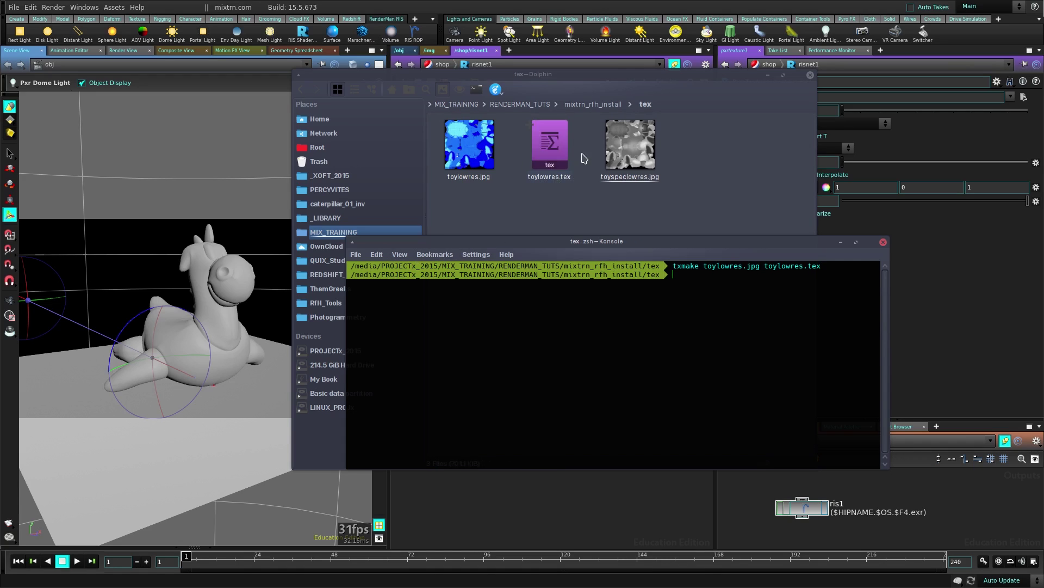
- Back in Houdini, set pxrtexture1's Filename to $HIP/tex/toylowres.tex
{"action": "left_click", "coordinate": [883, 241]}
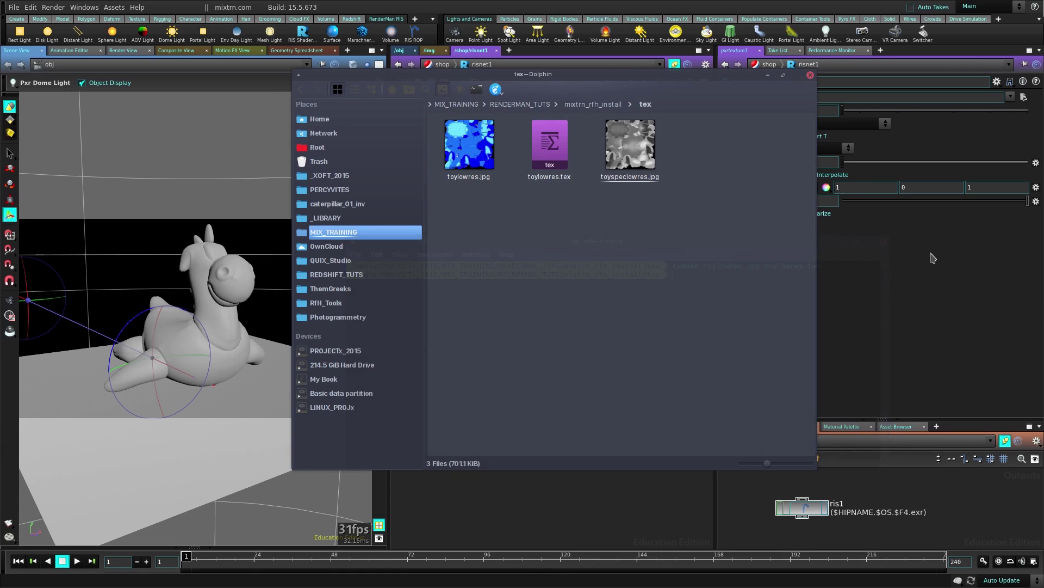
{"action": "left_click", "coordinate": [821, 261]}
{"action": "left_click", "coordinate": [485, 188]}
{"action": "left_click", "coordinate": [1023, 97]}
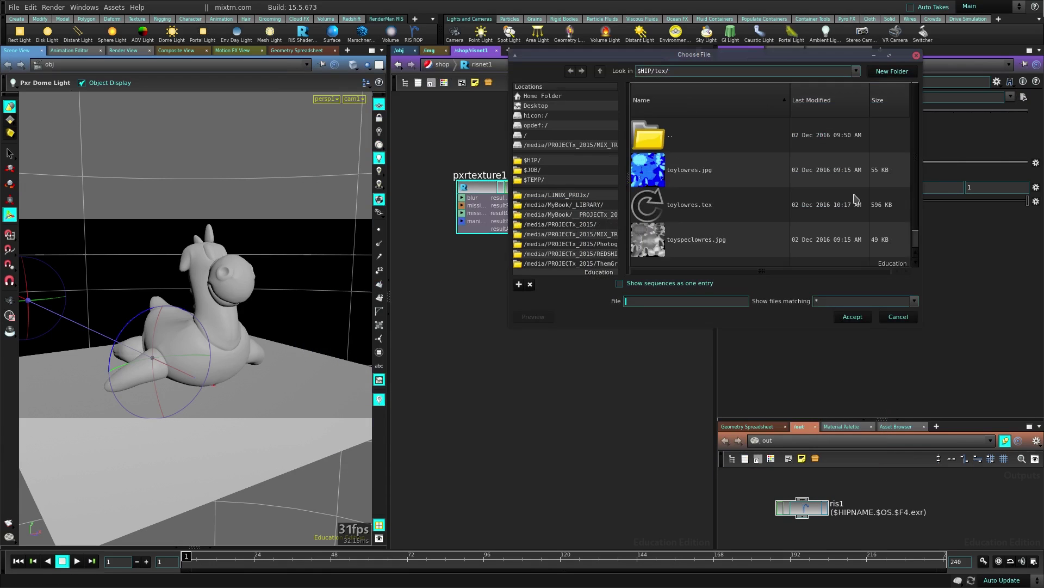
{"action": "double_click", "coordinate": [719, 197]}
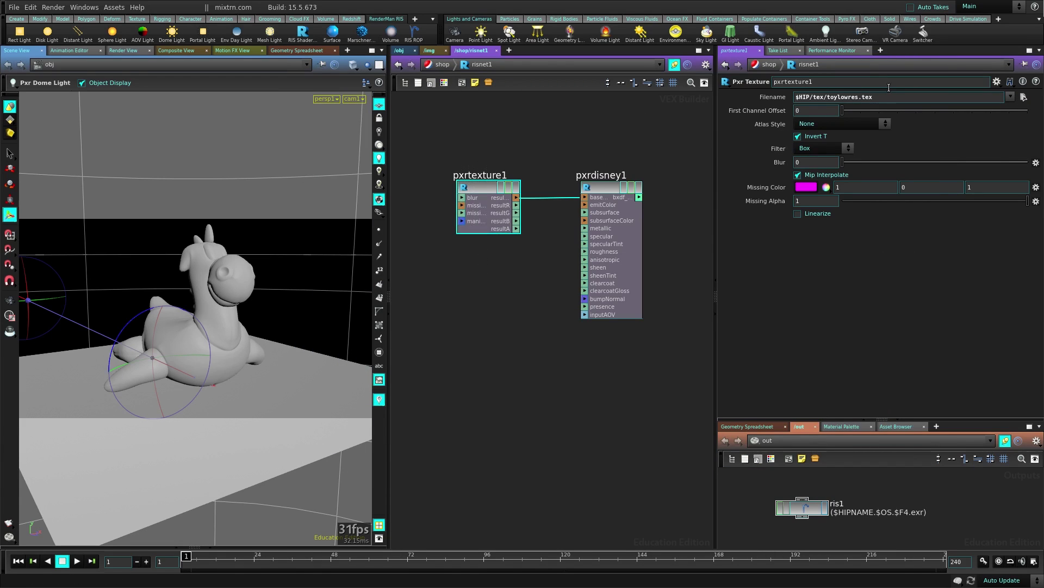
- Render ris1 to disk and view the textured Roberto in the it viewer
{"action": "left_click", "coordinate": [812, 509]}
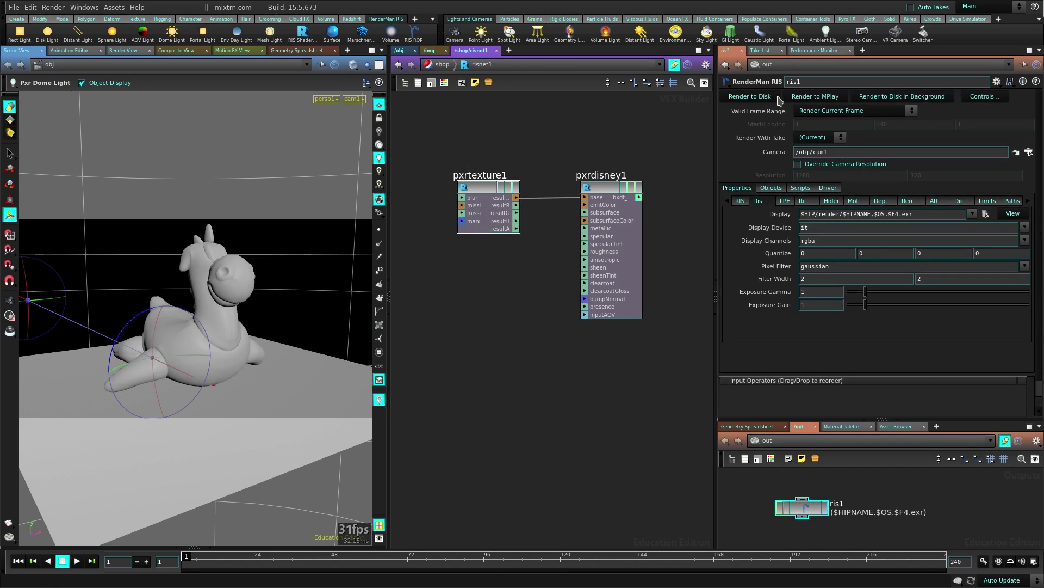
{"action": "left_click", "coordinate": [767, 98]}
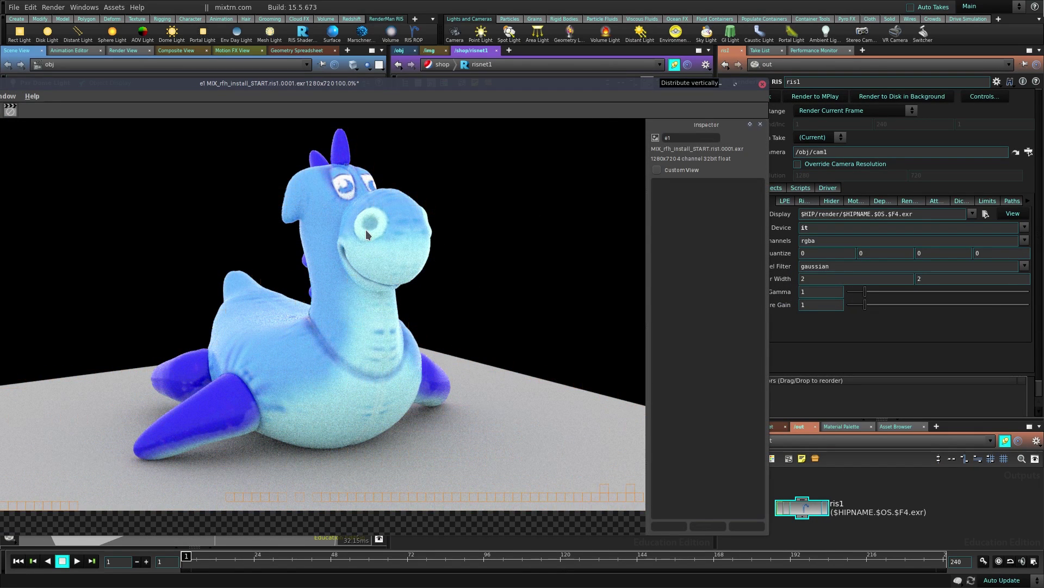
{"action": "left_click_drag", "start_coordinate": [612, 87], "coordinate": [541, 86]}
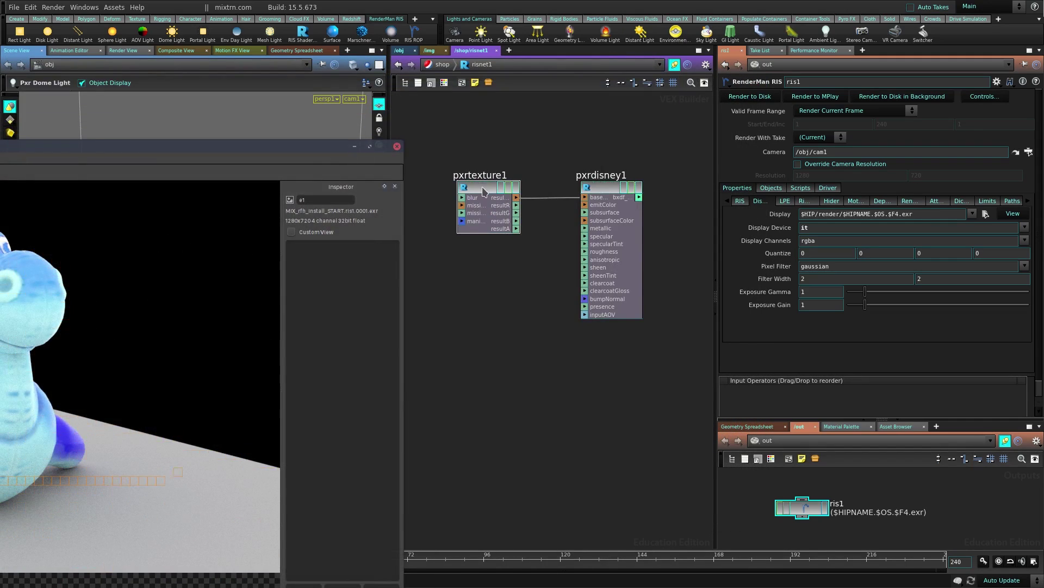
- Turn on Linearize in pxrtexture1 and re-render ris1 for a deeper blue Roberto
{"action": "left_click", "coordinate": [486, 191]}
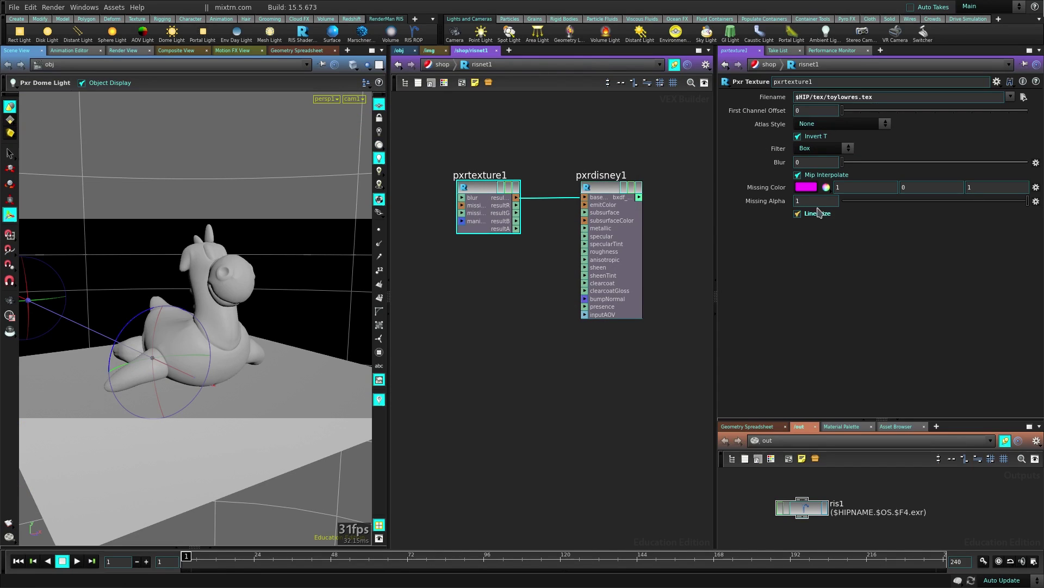
{"action": "left_click", "coordinate": [804, 508]}
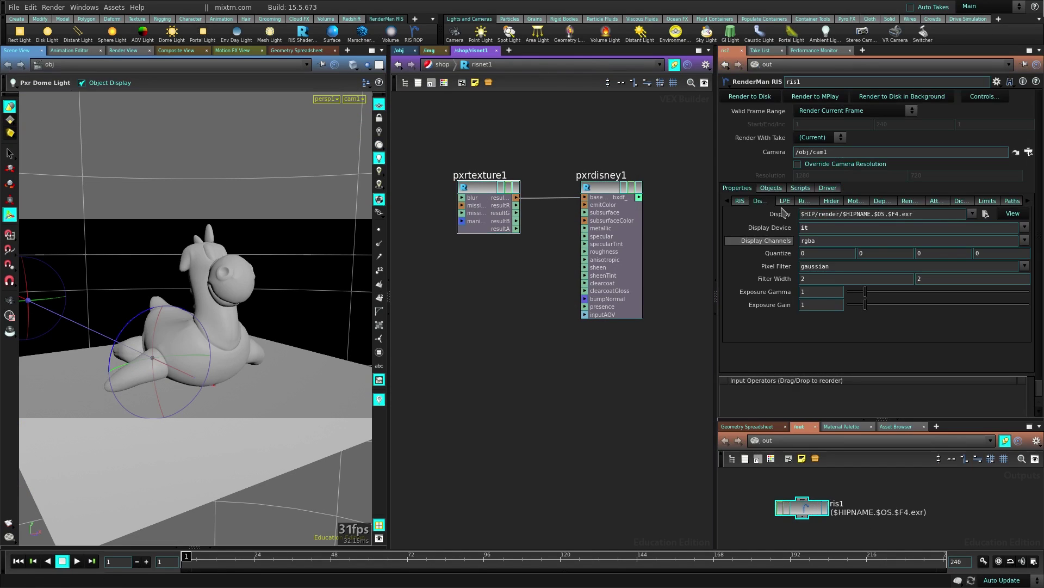
{"action": "left_click", "coordinate": [754, 98]}
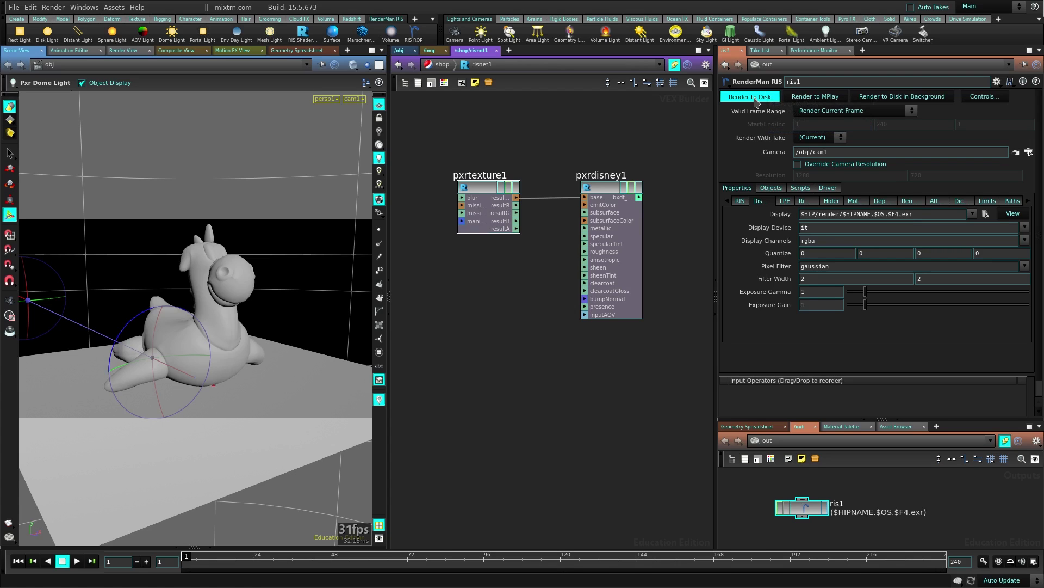
{"action": "left_click_drag", "start_coordinate": [321, 177], "coordinate": [474, 64]}
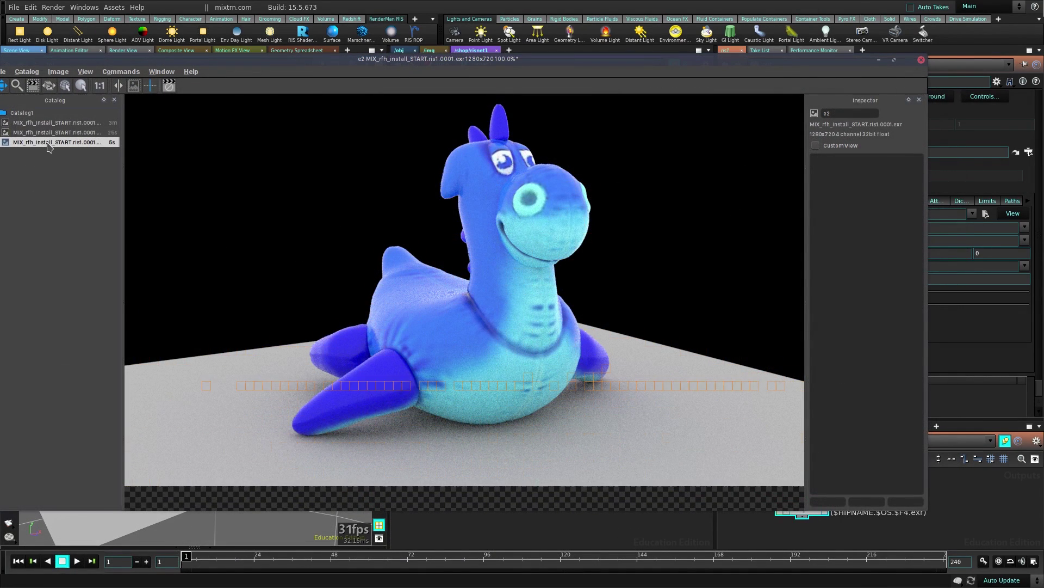
{"action": "left_click_drag", "start_coordinate": [809, 65], "coordinate": [802, 90]}
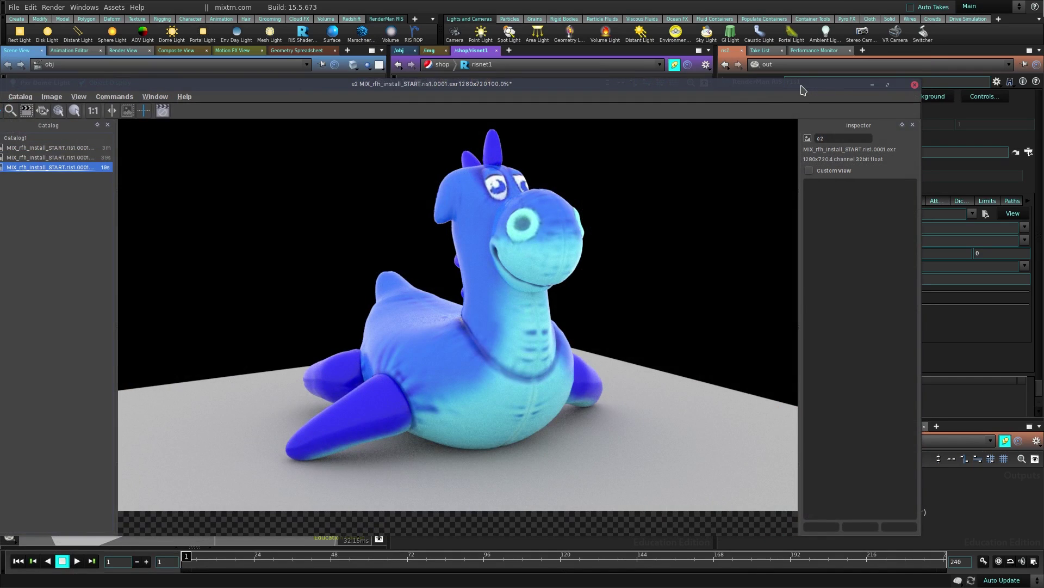